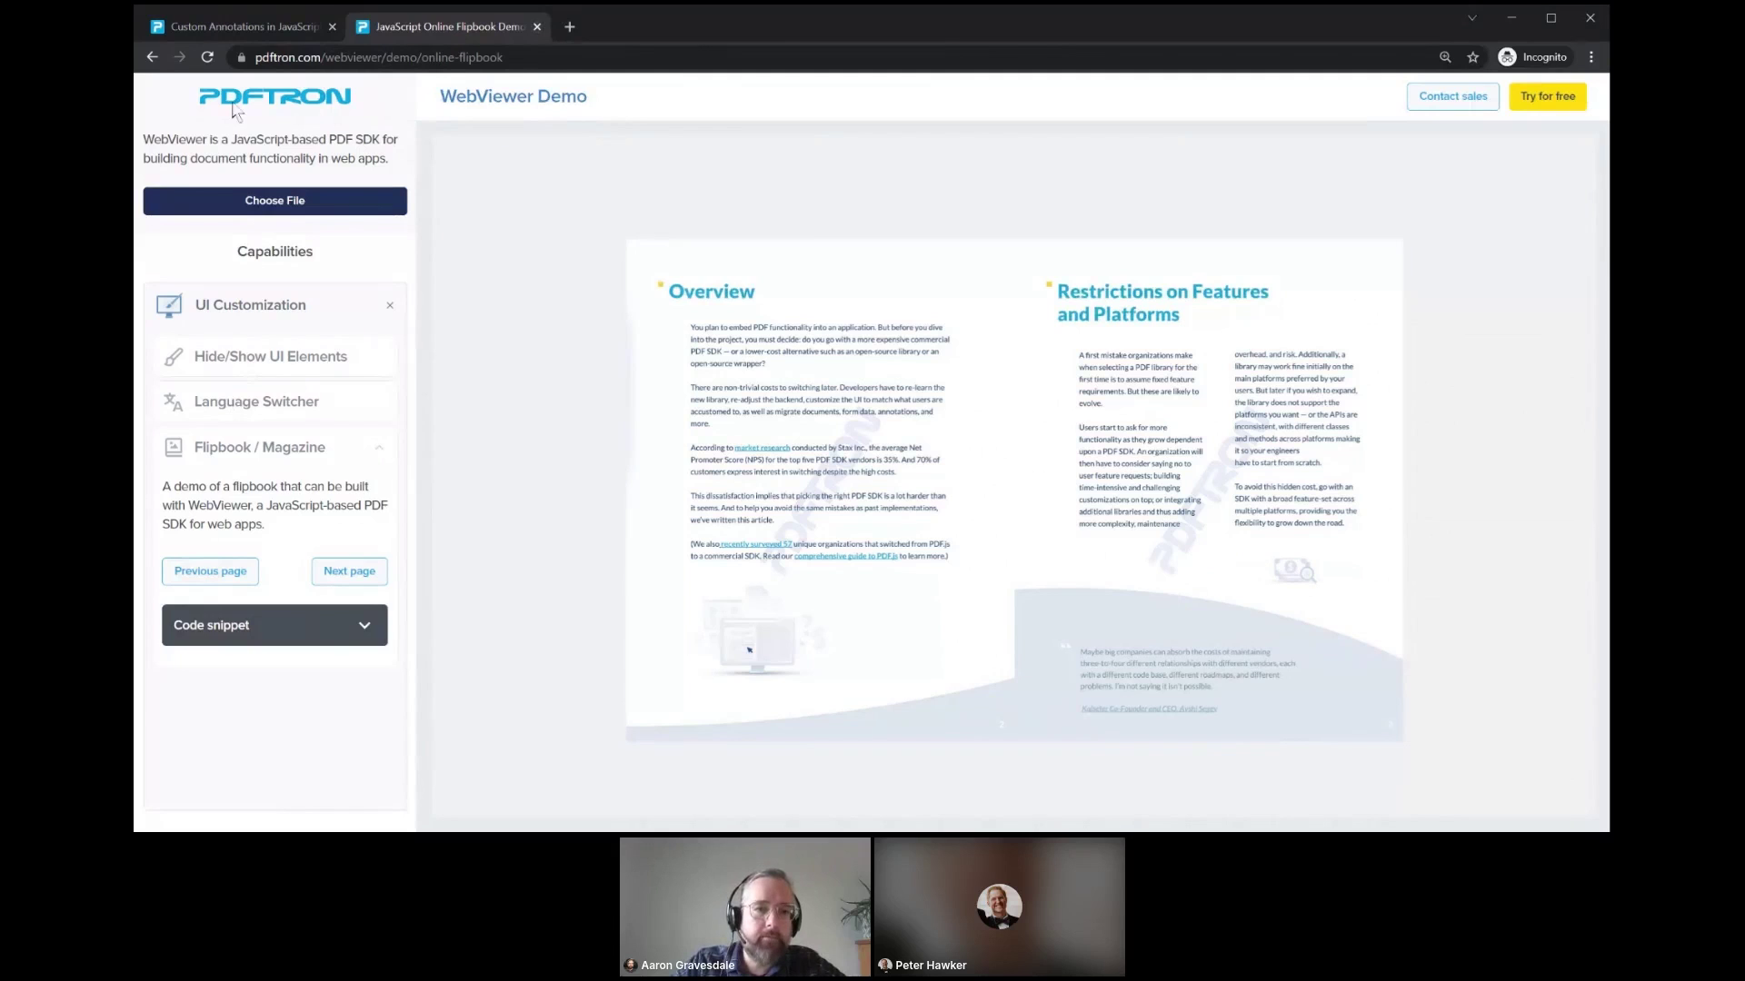
Step: Return to the main WebViewer demo to reach the floor-plan overlay comparison
click(228, 282)
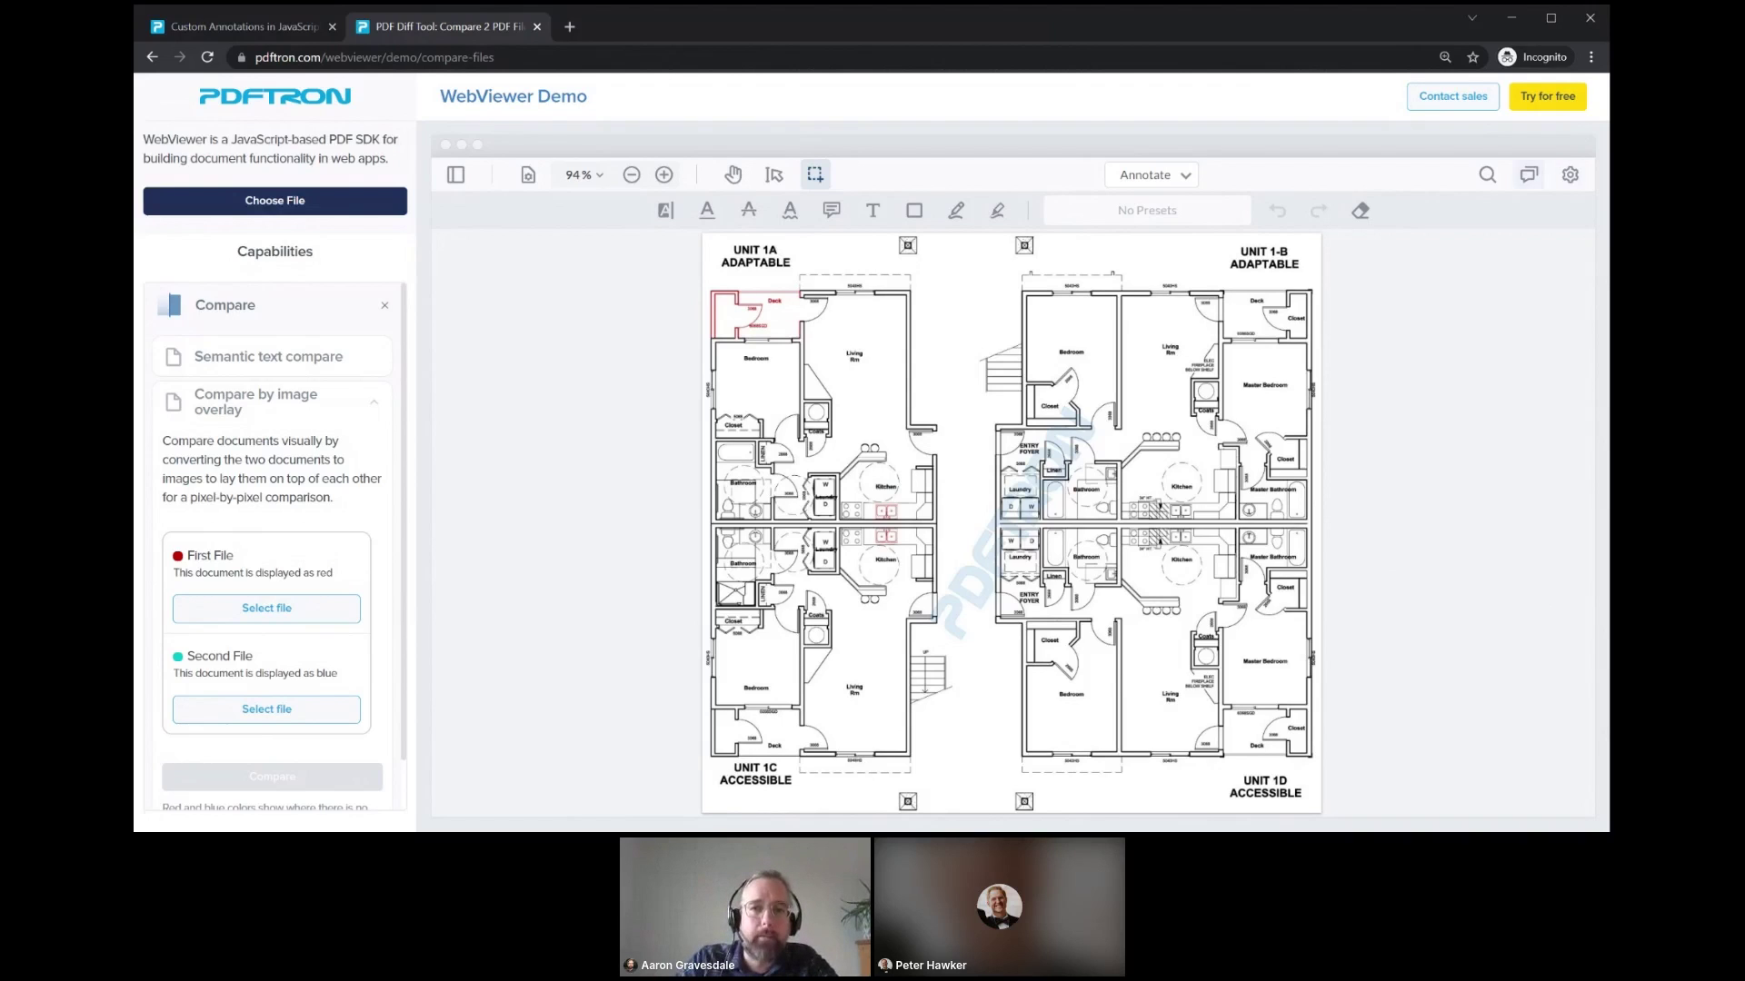
click(1570, 174)
click(1522, 320)
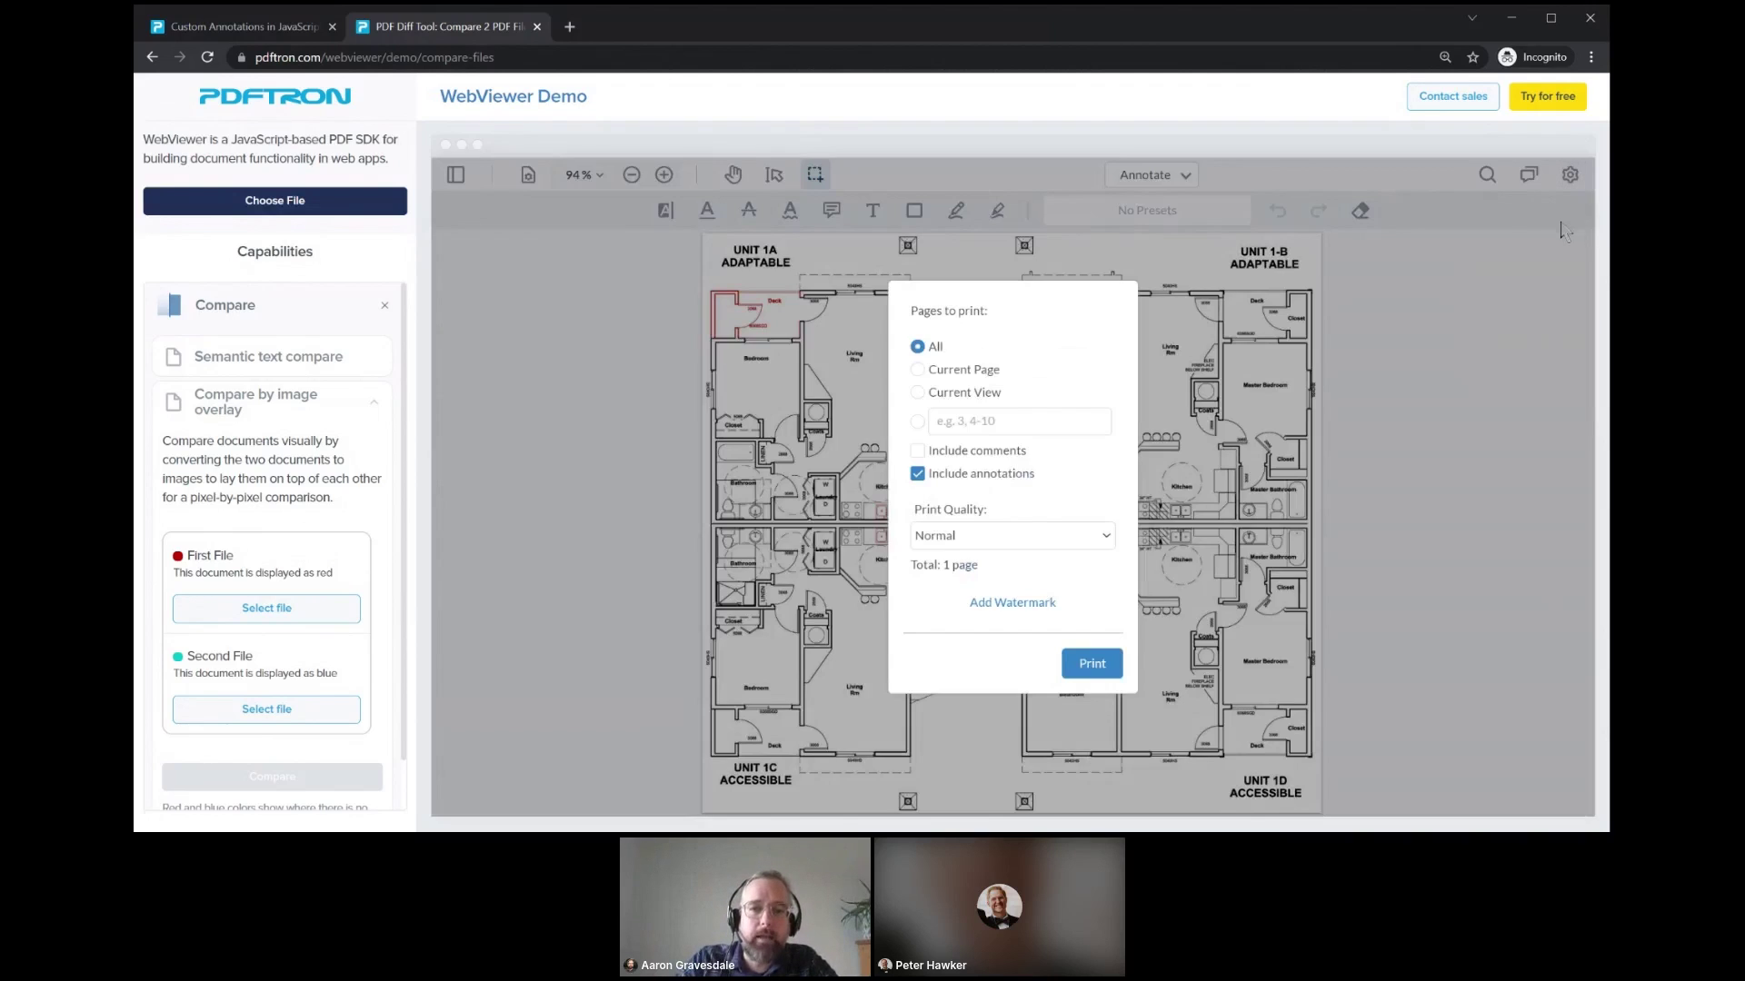
click(1552, 406)
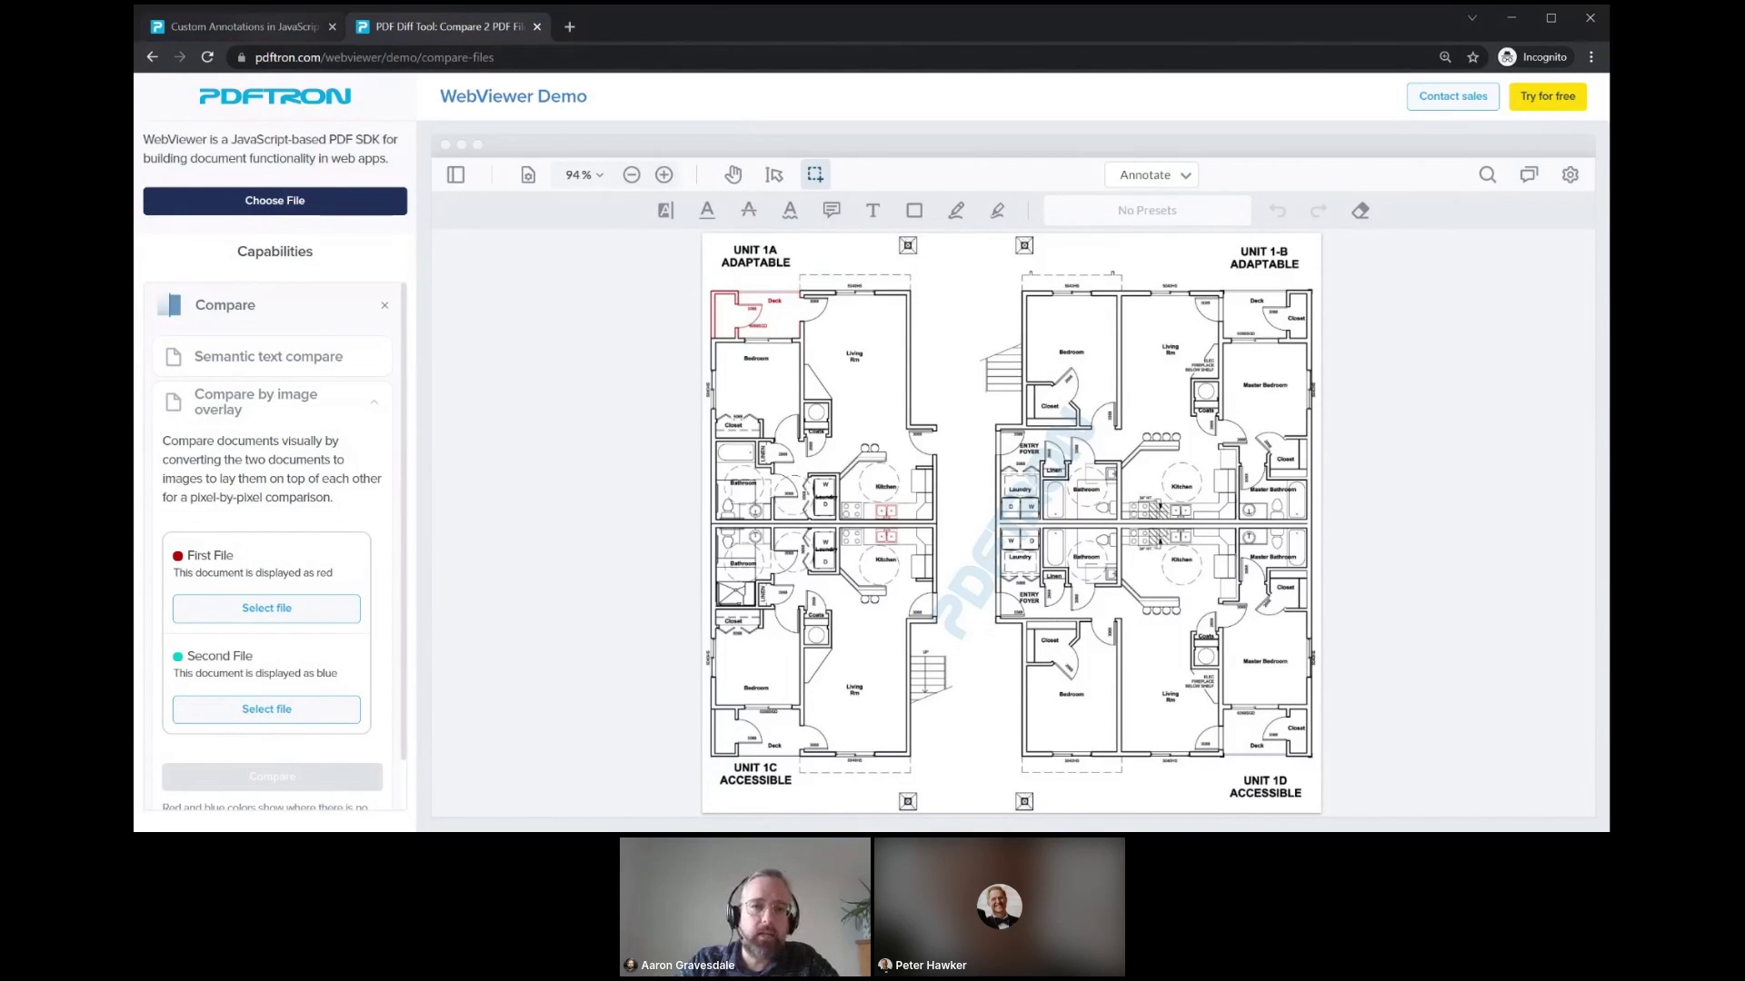
Step: Find Diff documents on the JavaScript samples page and launch its demo in a background tab
key(ctrl+shift+Tab)
scroll(772, 95, up, 1)
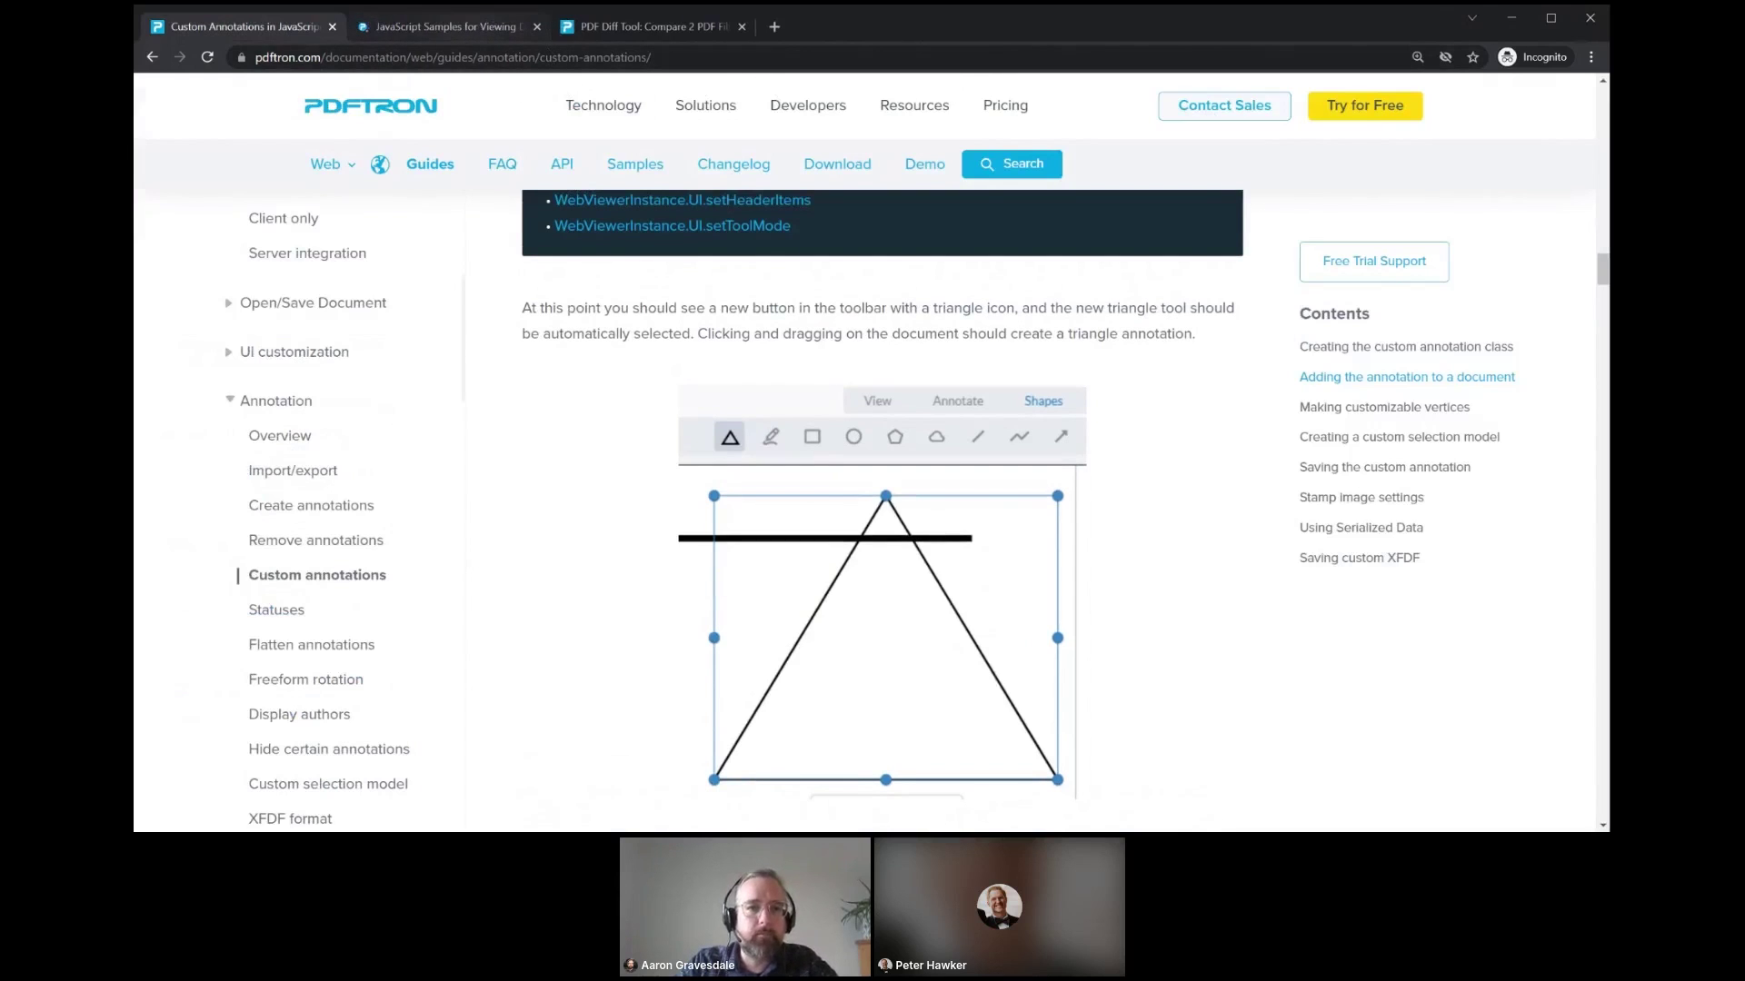
key(ctrl+Tab)
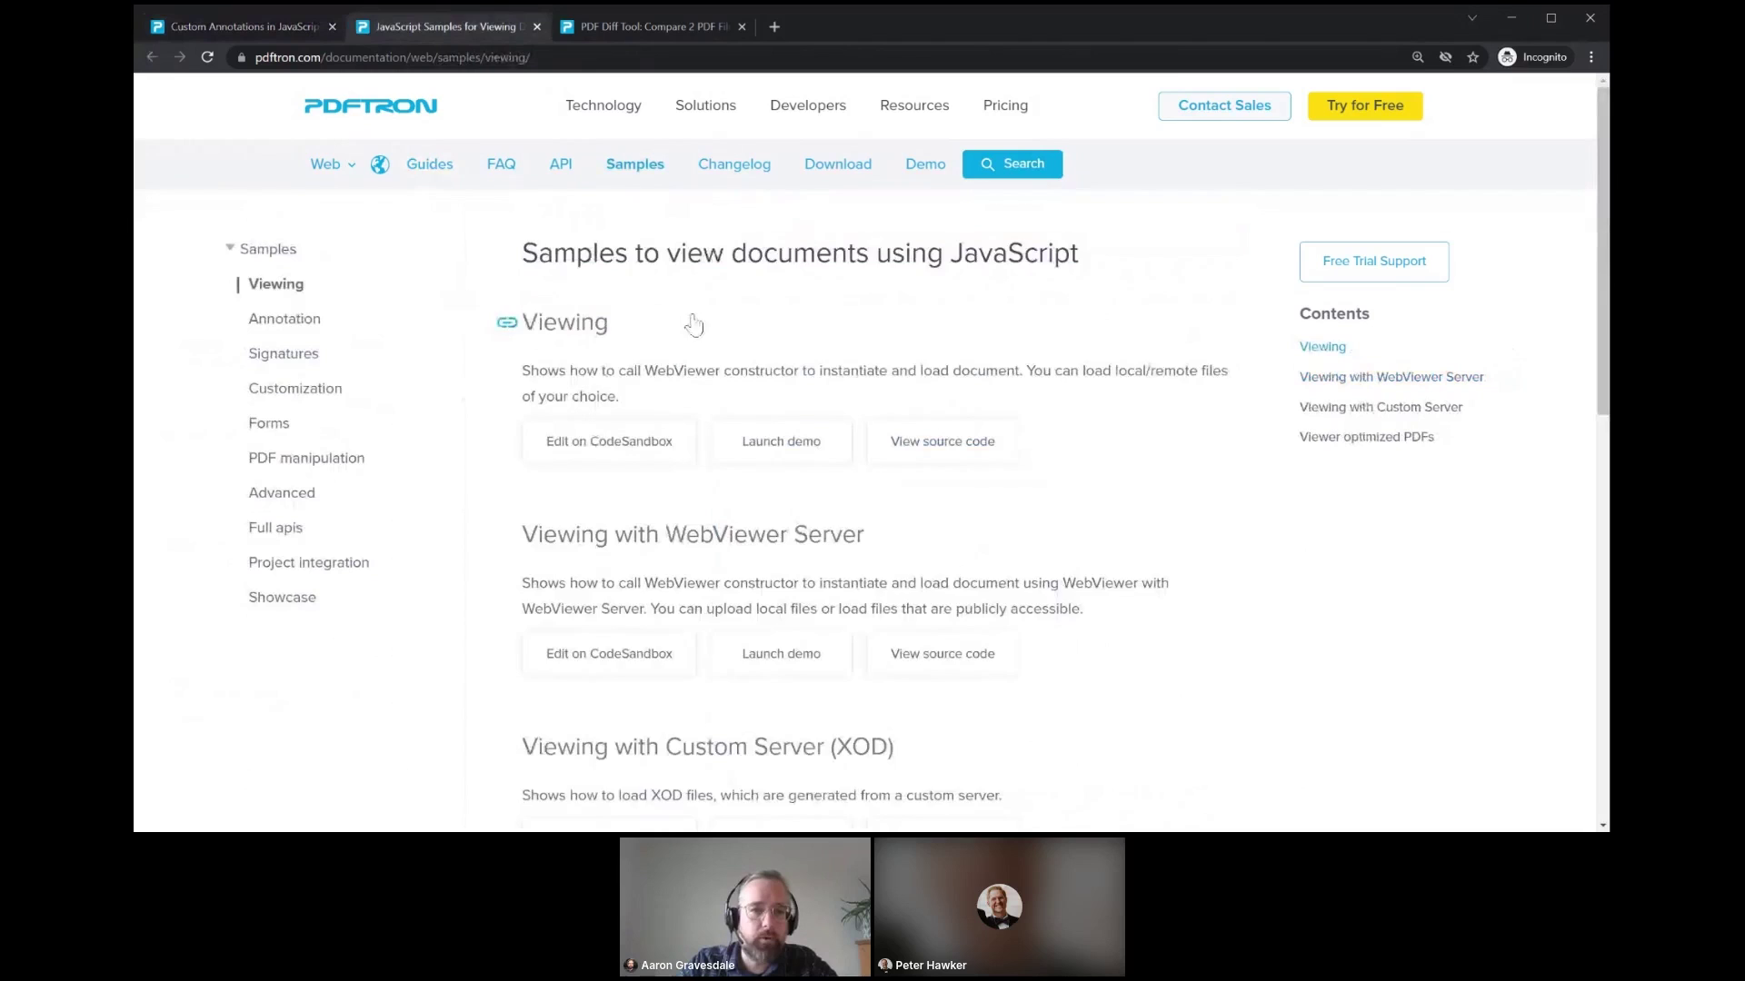
scroll(699, 382, down, 1)
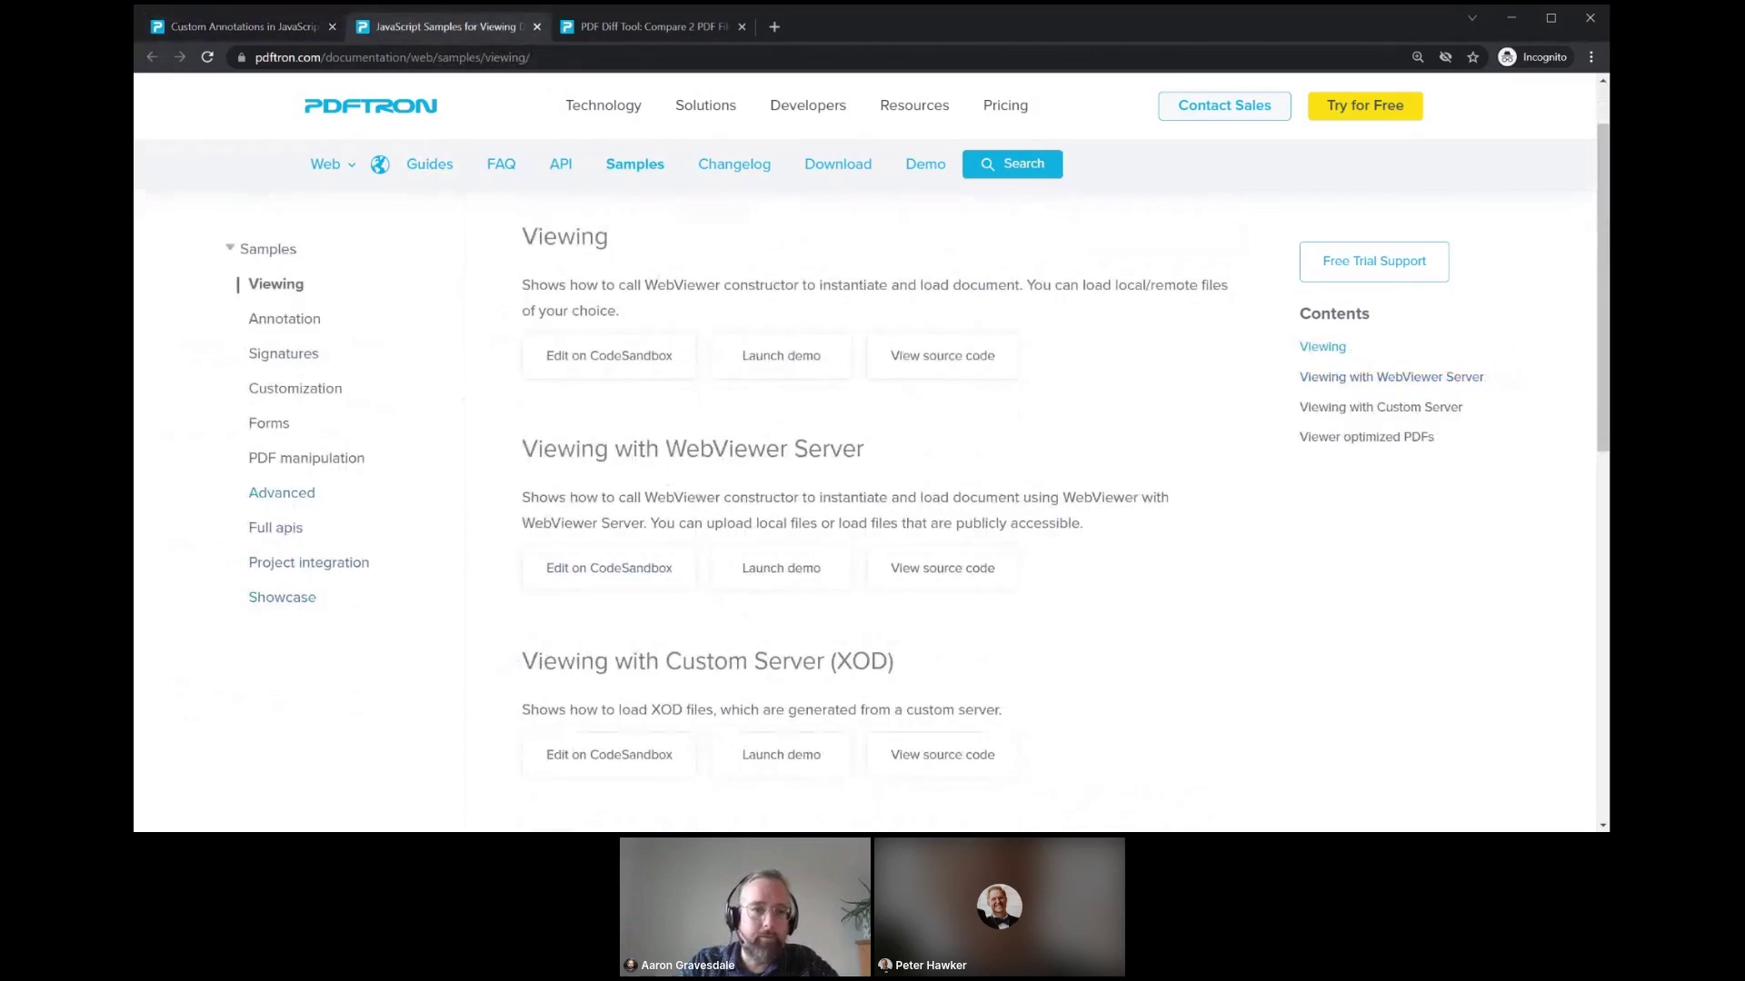
scroll(1032, 545, down, 1)
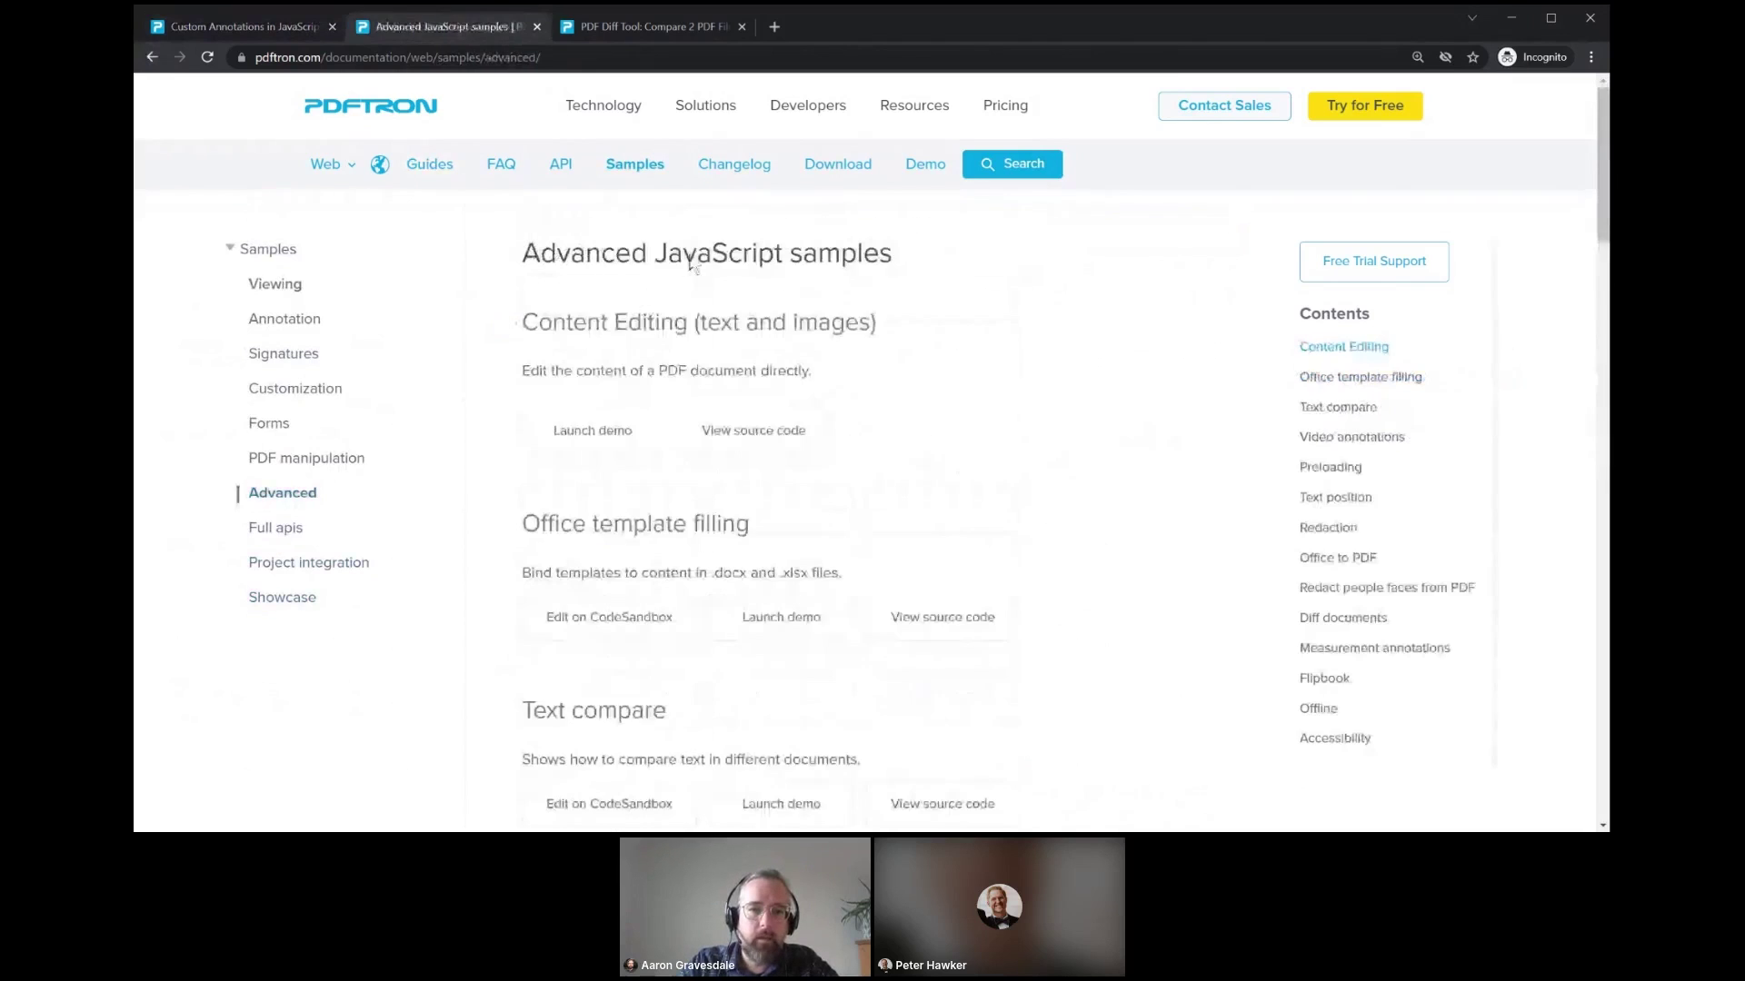
scroll(1136, 533, down, 10)
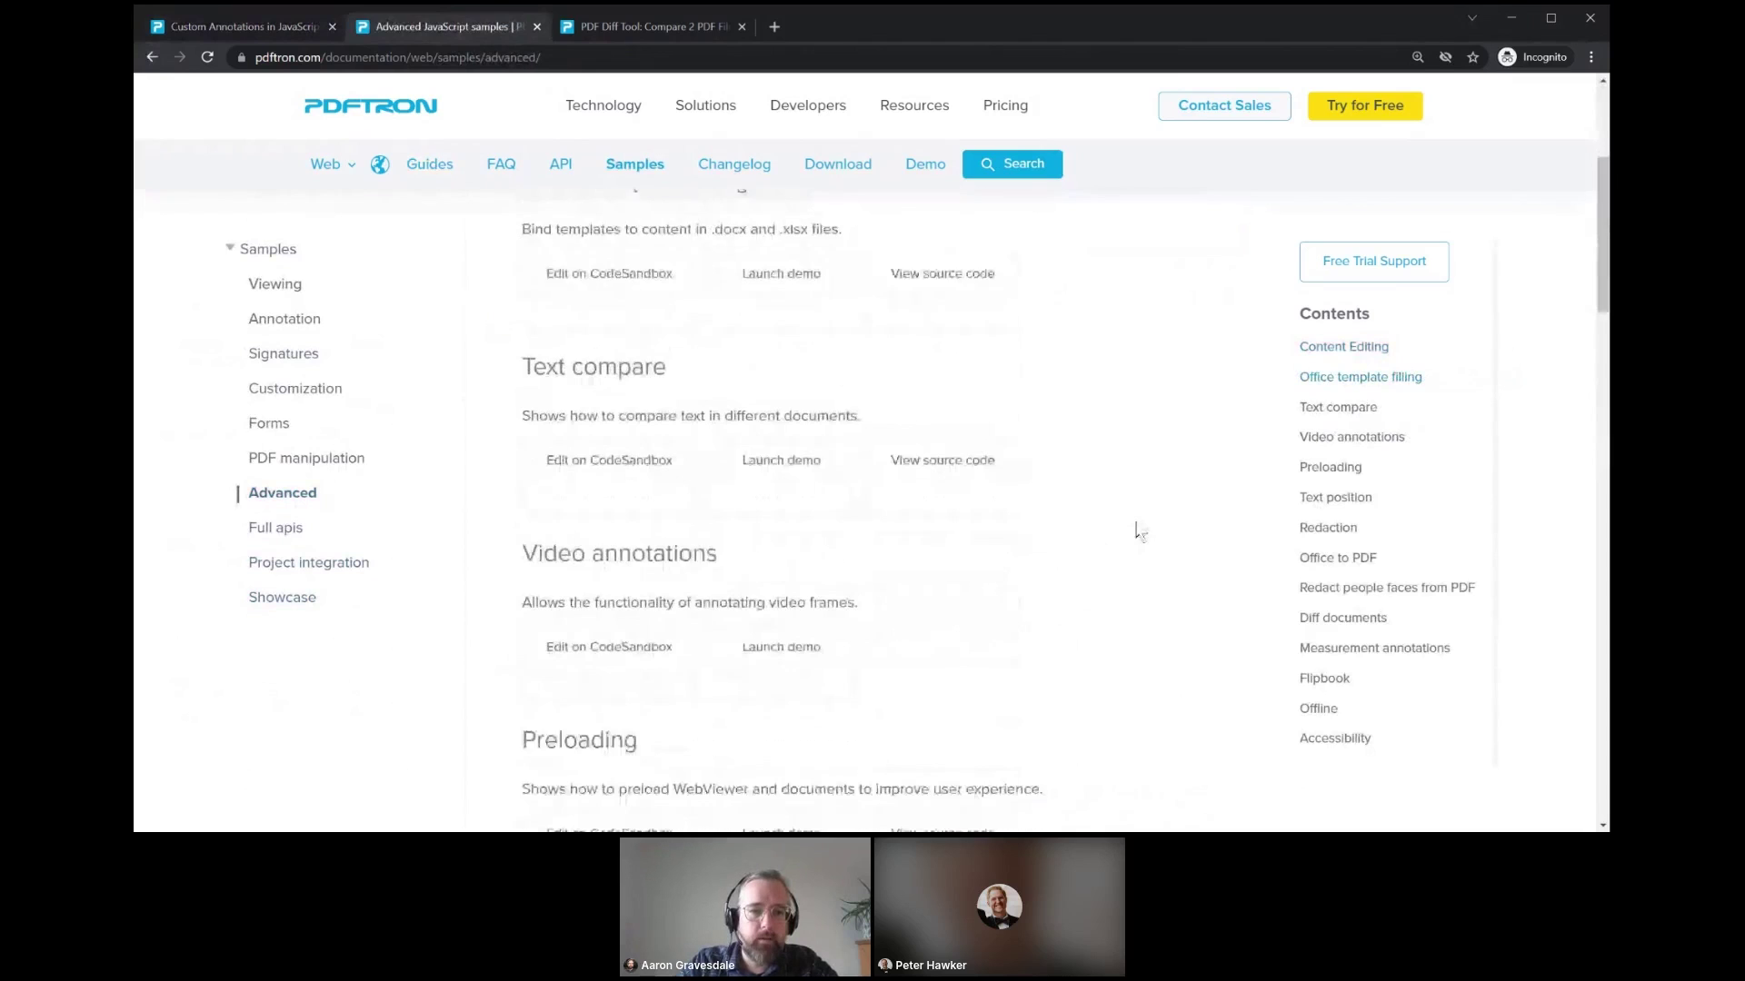
scroll(1138, 532, down, 3)
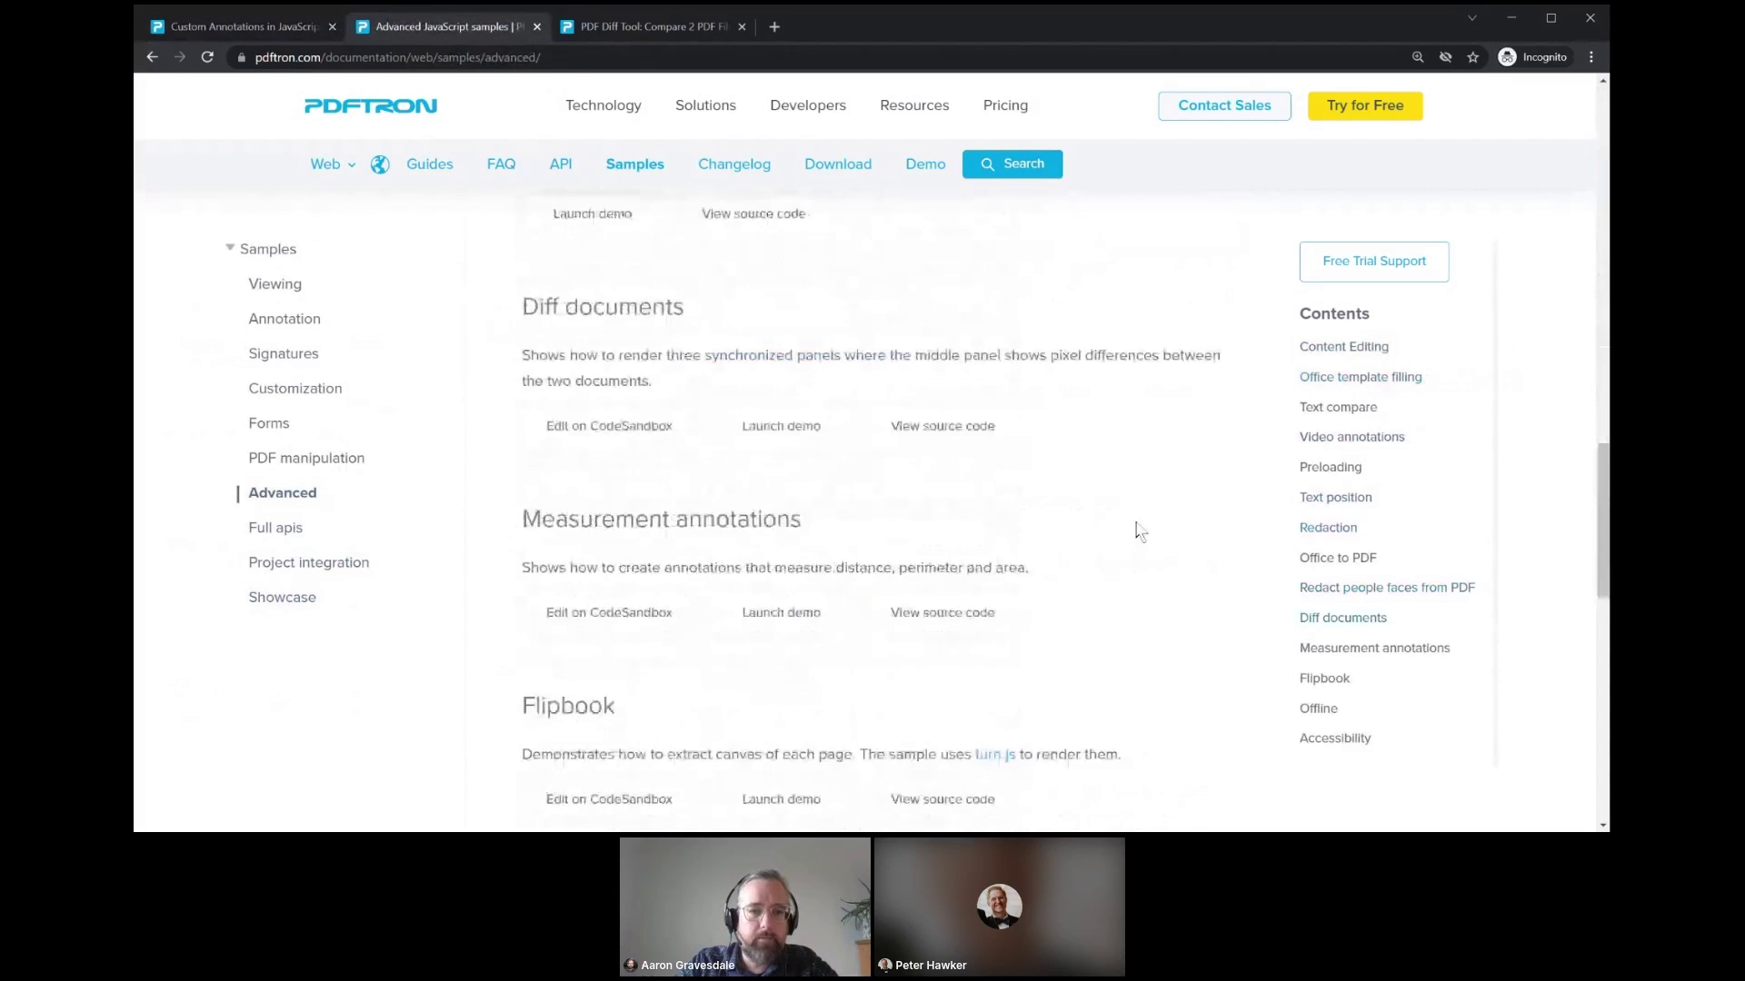
scroll(852, 495, down, 1)
middle_click(752, 392)
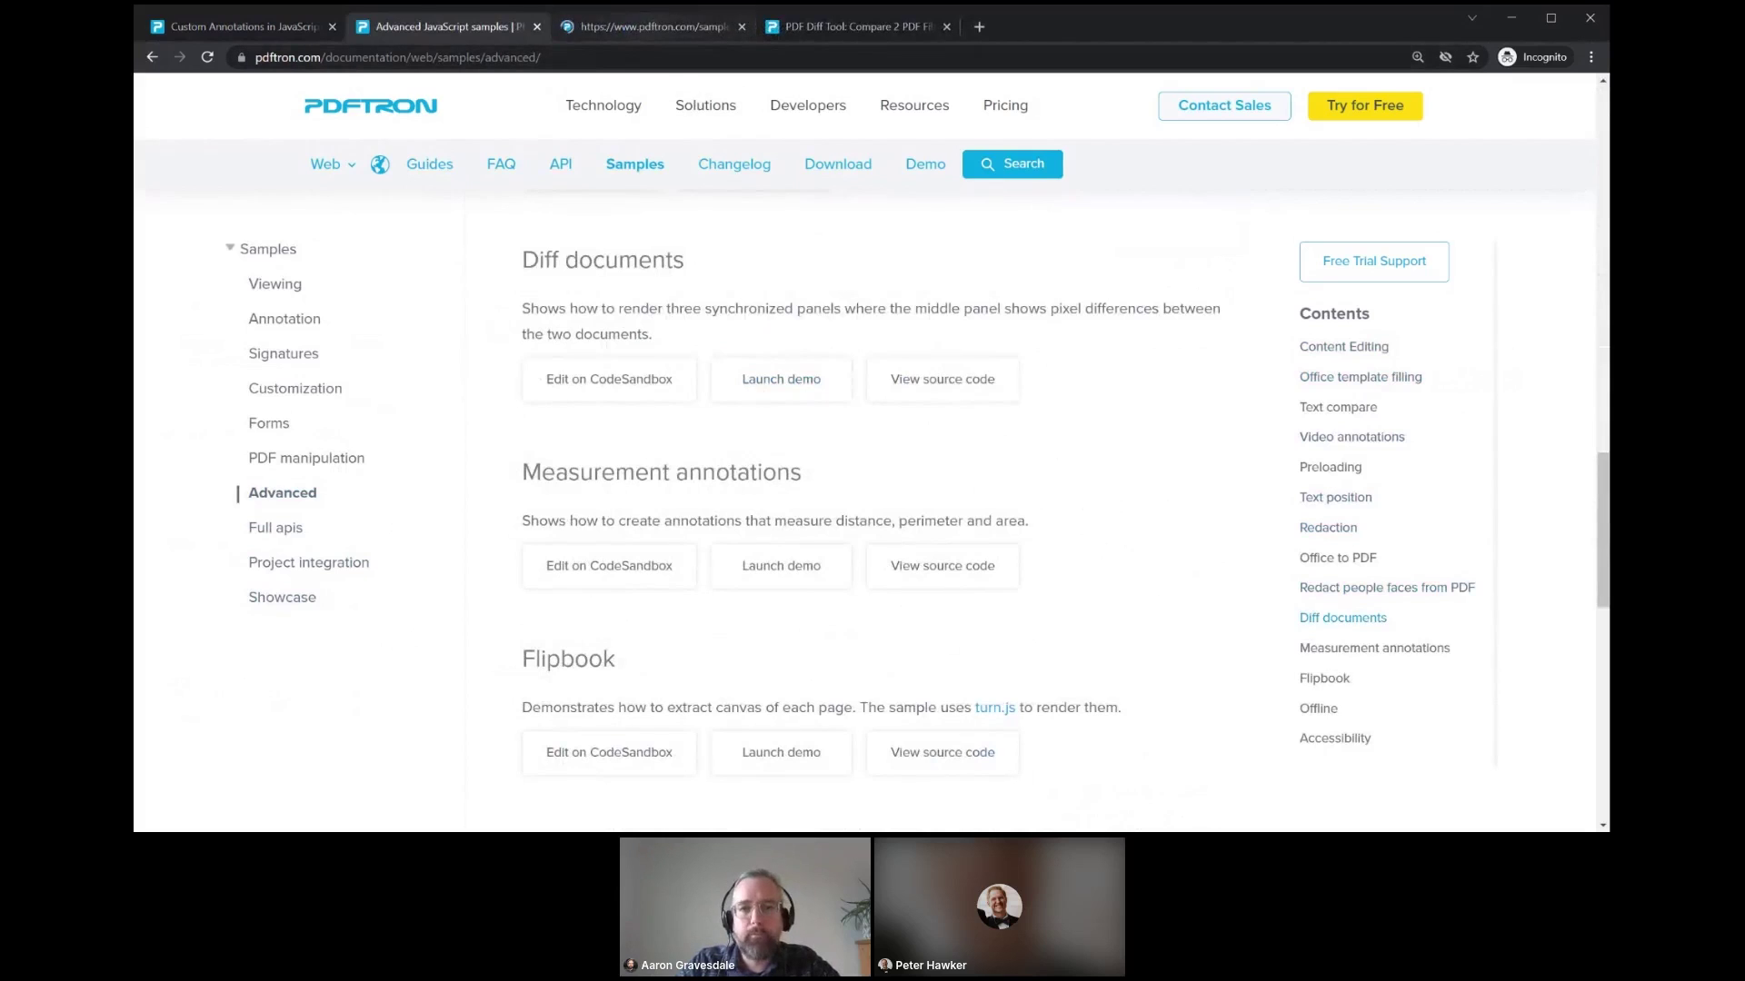
Step: Switch to the newly opened Synced viewers diff sample with its three panels
key(ctrl+Tab)
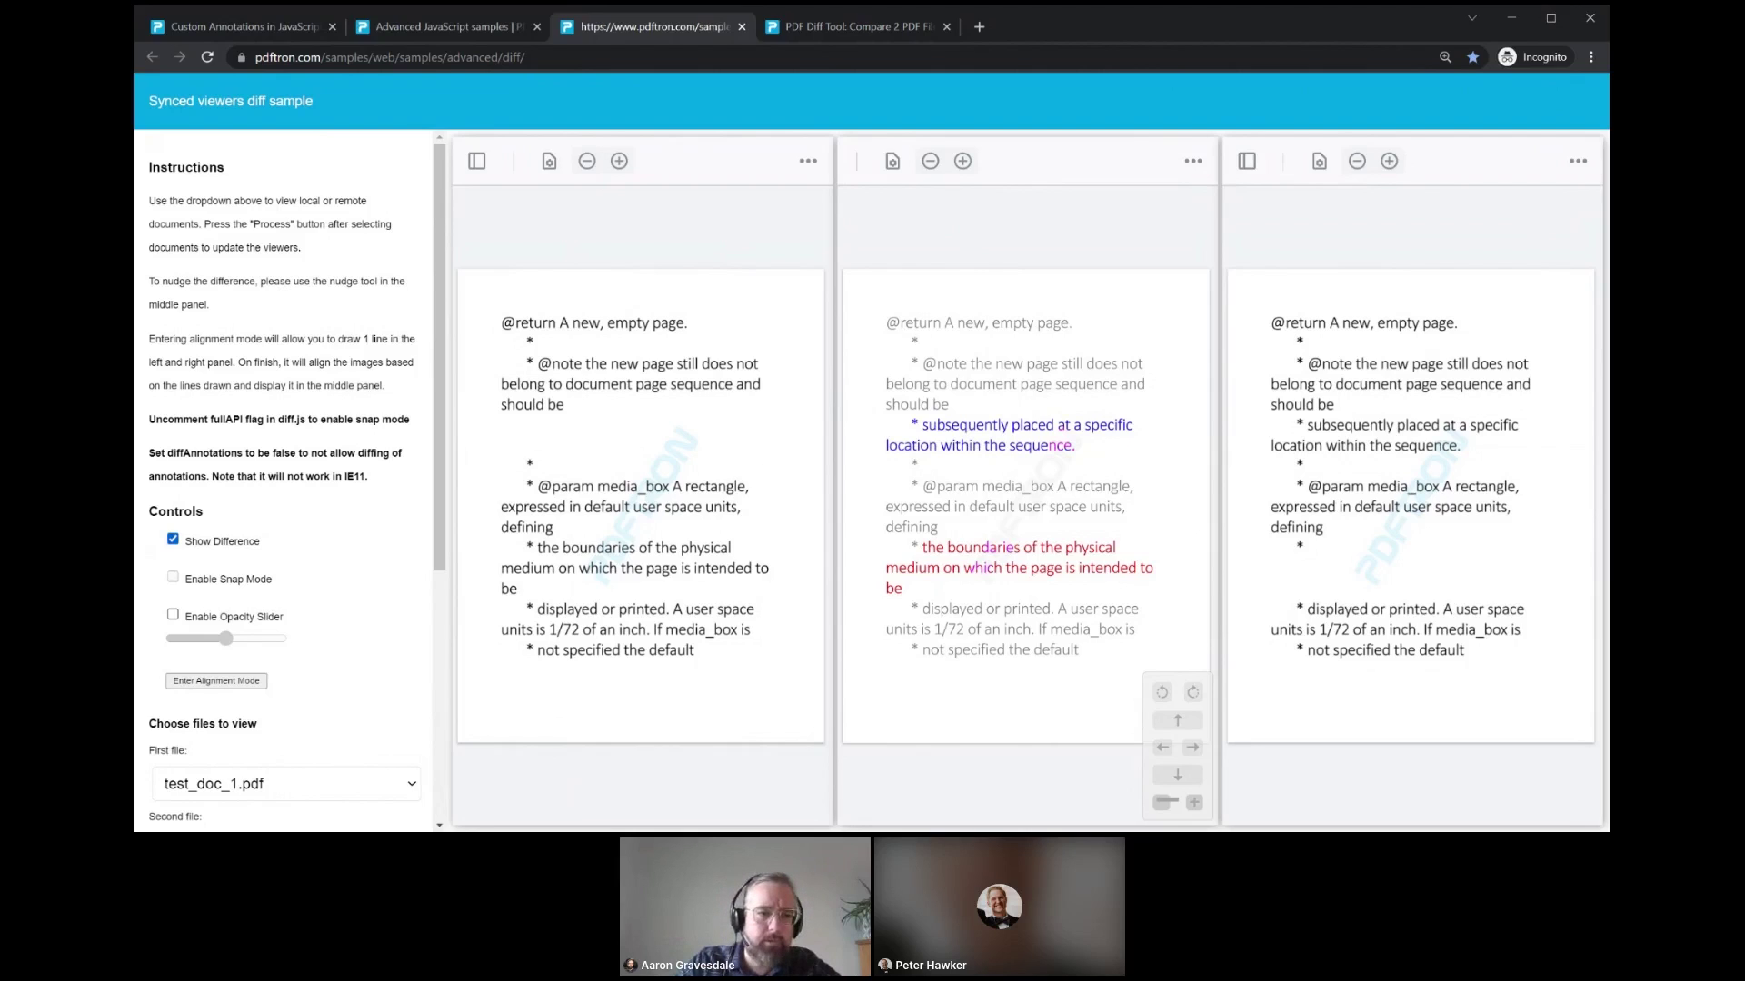
Step: Hide the coloured differences, try the opacity slider at maximum, then disable the slider
click(173, 539)
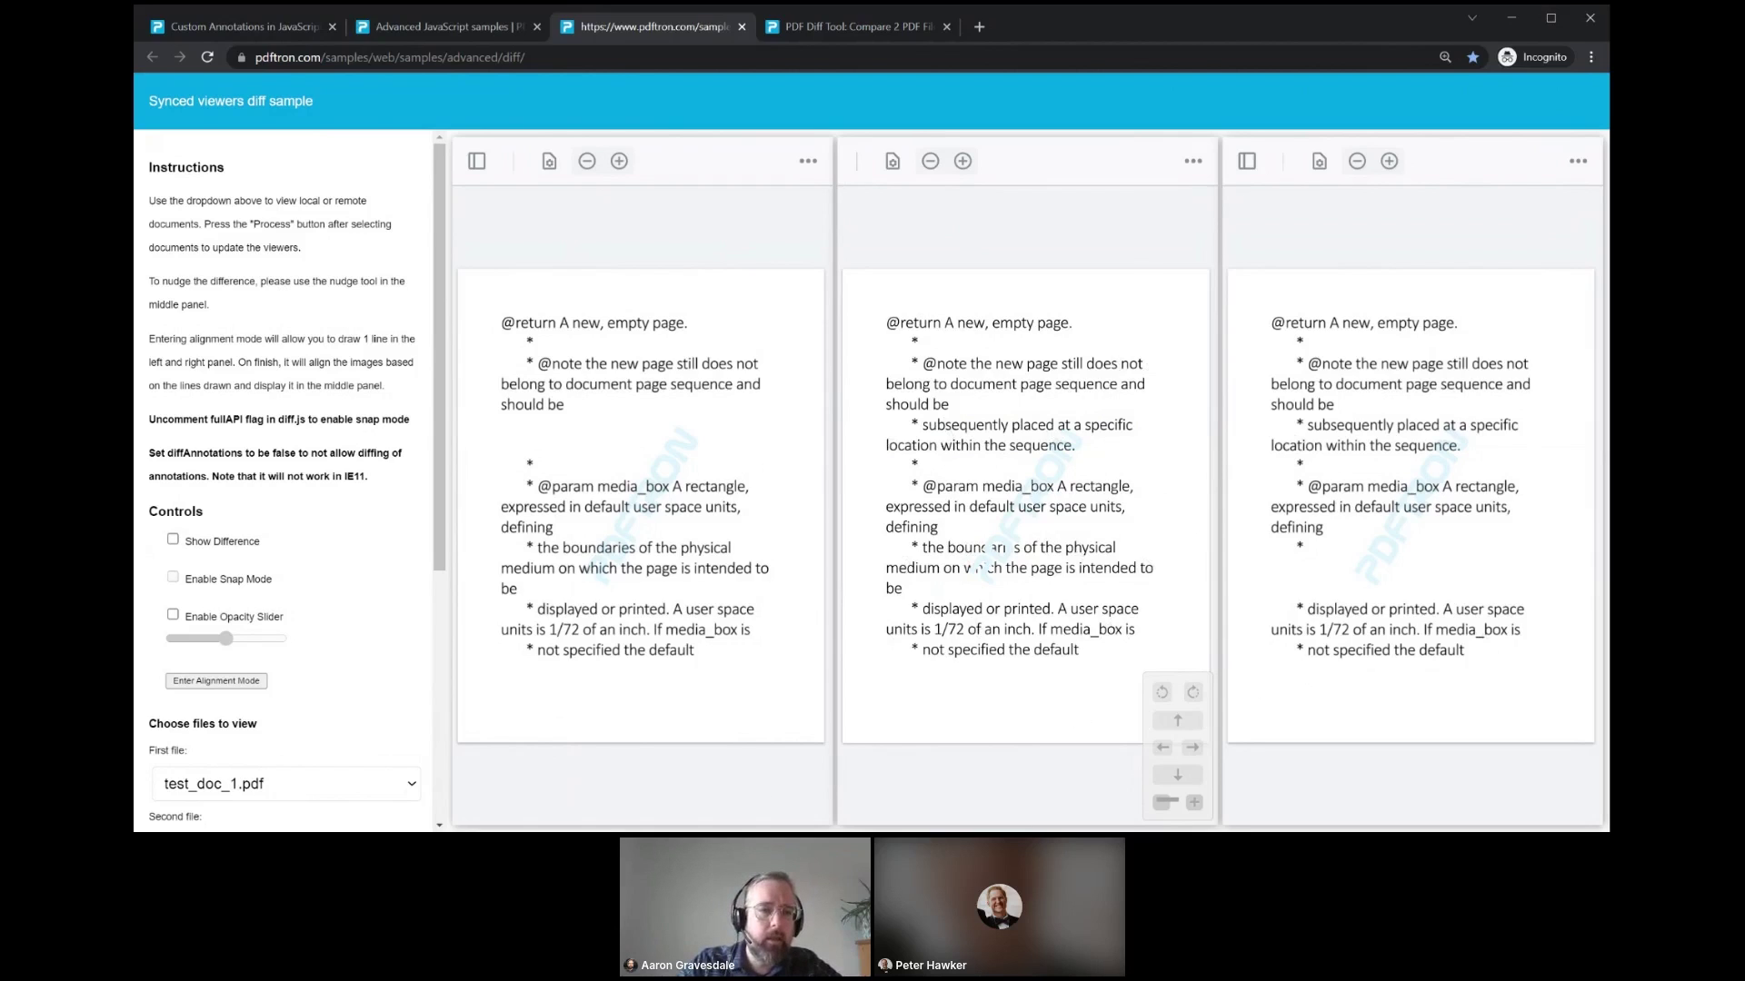
click(173, 615)
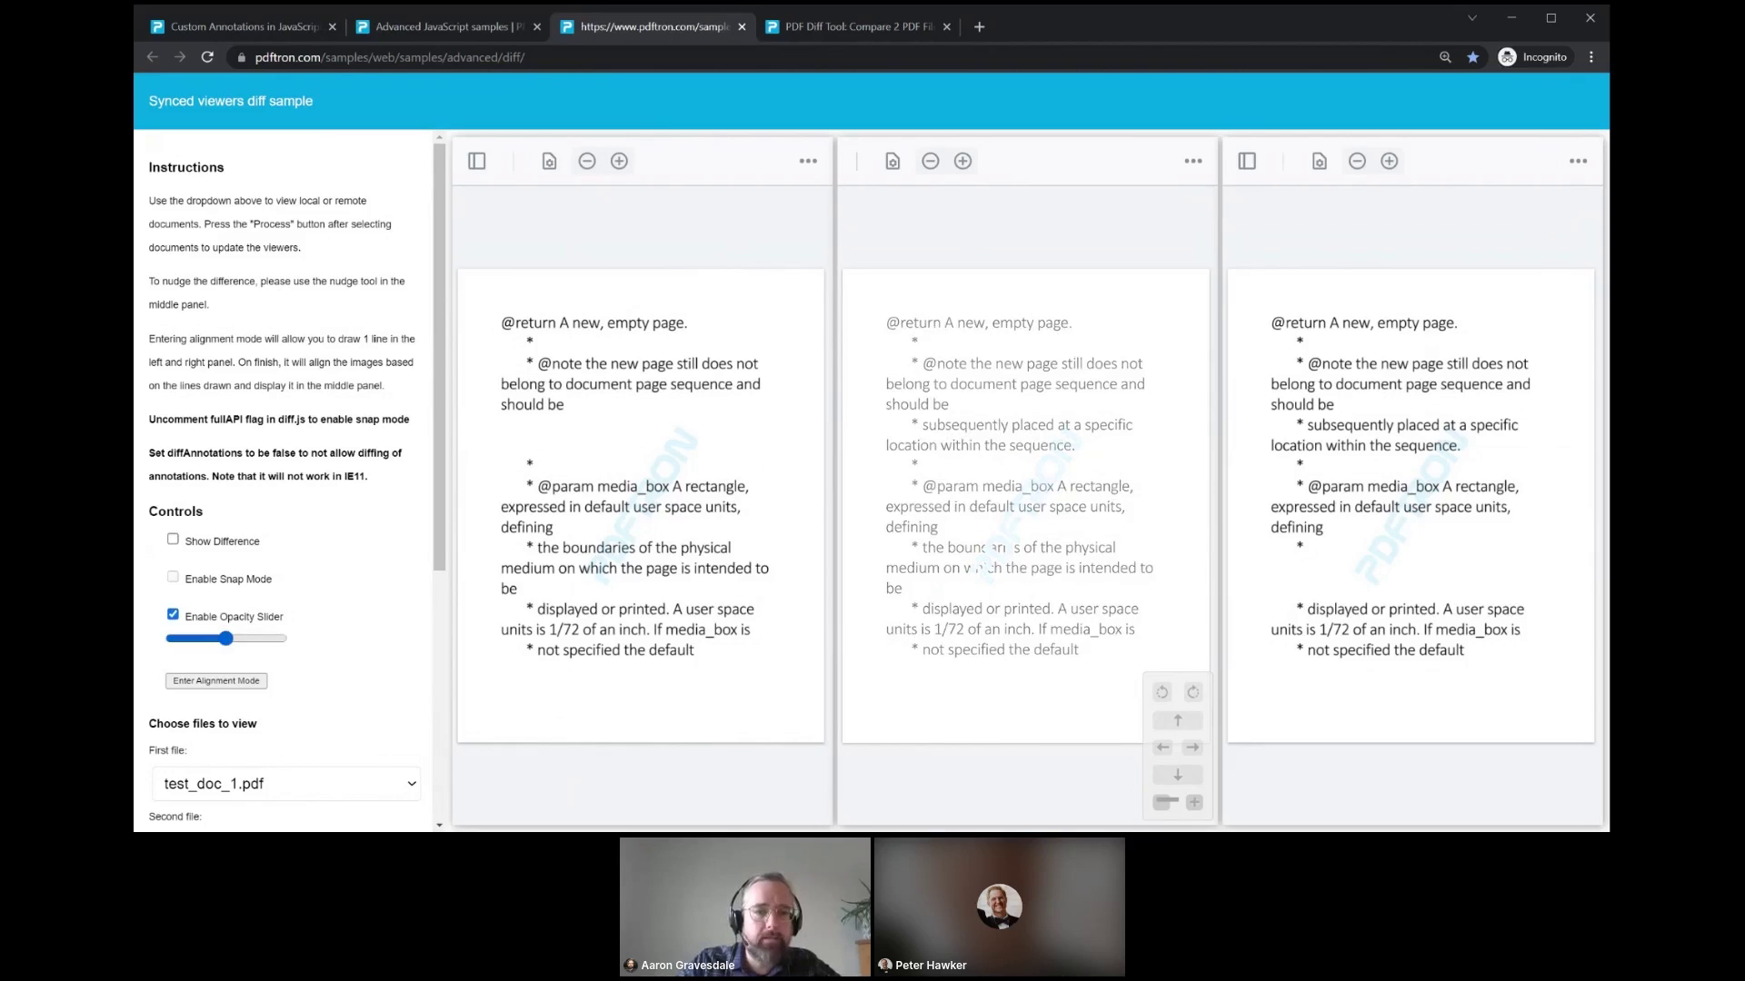
mouse_move(226, 639)
mouse_down()
mouse_move(280, 639)
mouse_move(173, 639)
mouse_move(280, 639)
mouse_move(172, 639)
mouse_move(279, 639)
mouse_move(173, 639)
mouse_move(280, 638)
mouse_move(172, 639)
mouse_move(280, 639)
mouse_move(220, 639)
mouse_up()
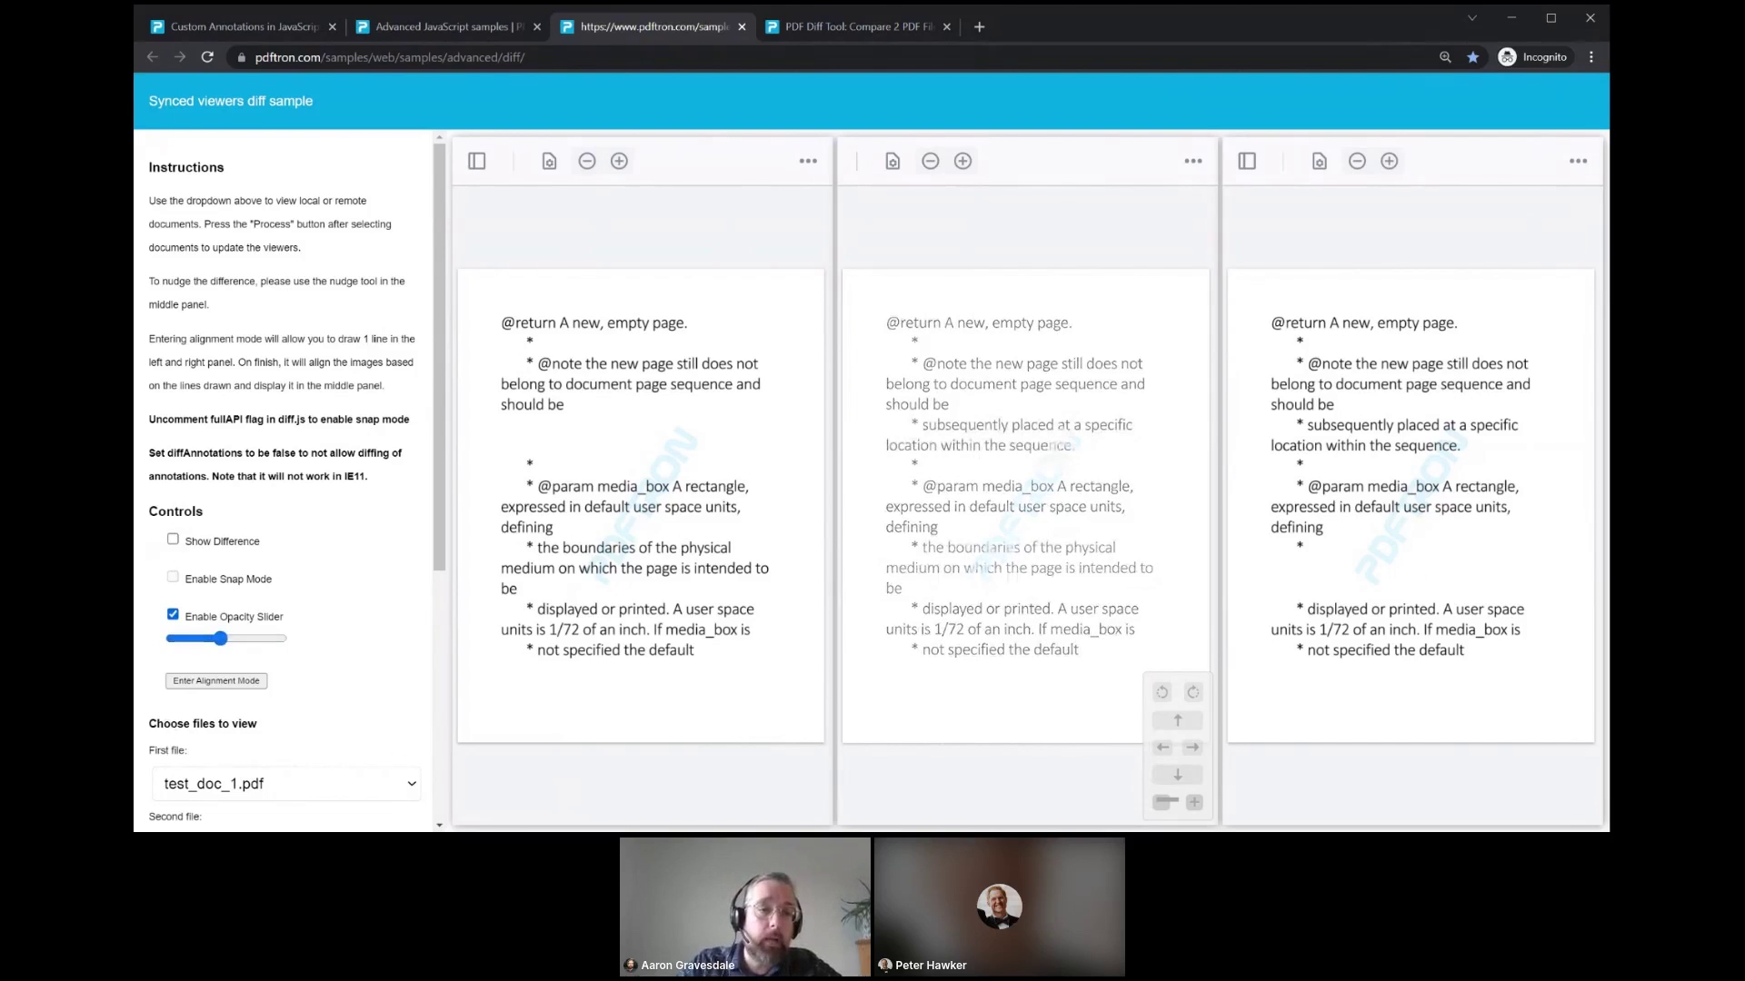
click(173, 614)
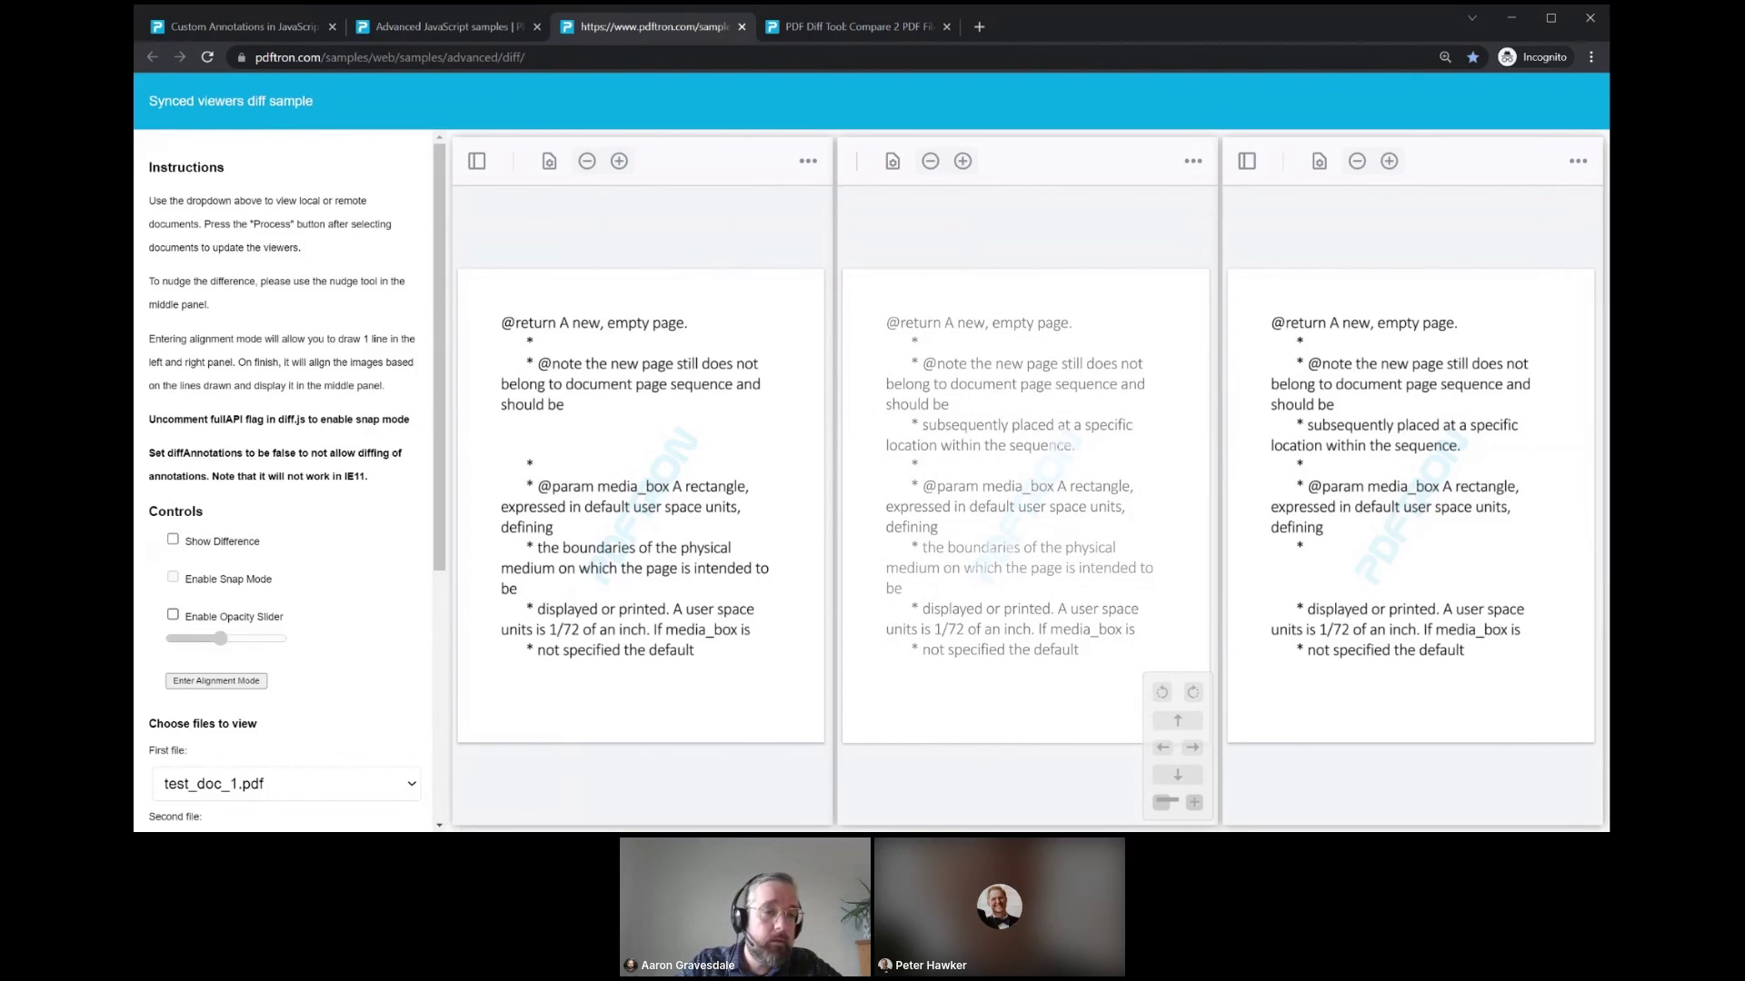
Step: Re-enable Show Difference, rotate the middle panel's overlay, then reload the sample page
click(173, 538)
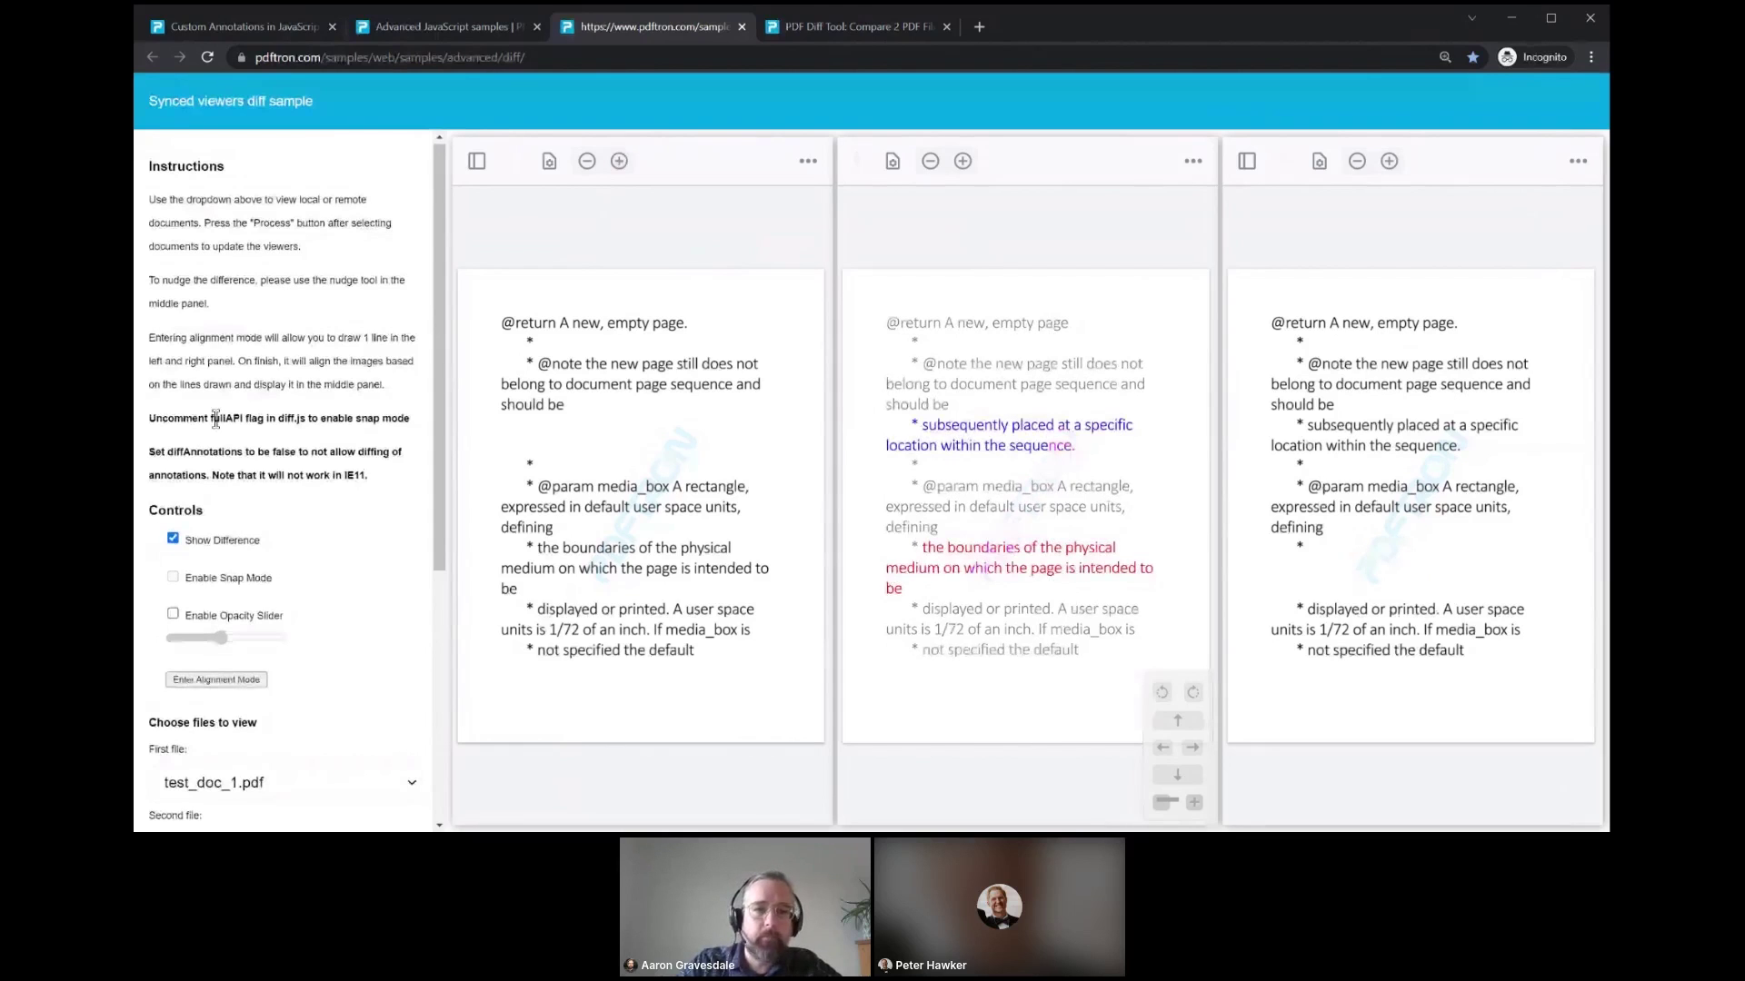
scroll(215, 420, down, 2)
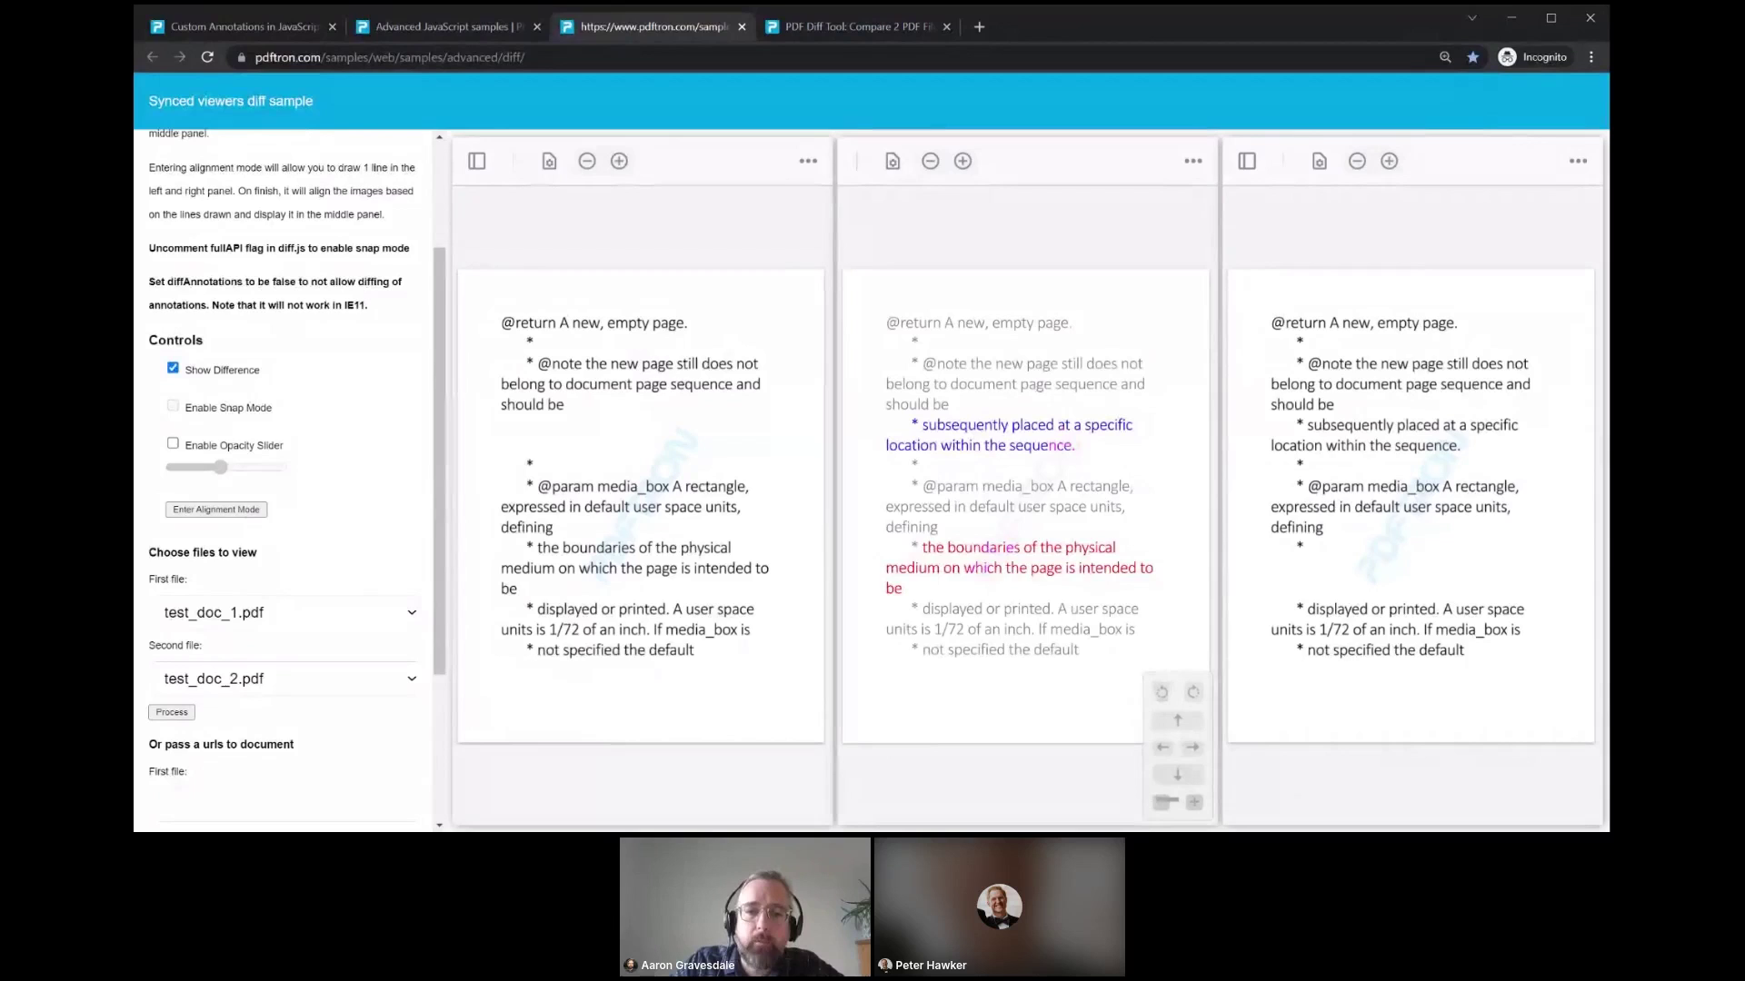
click(1192, 747)
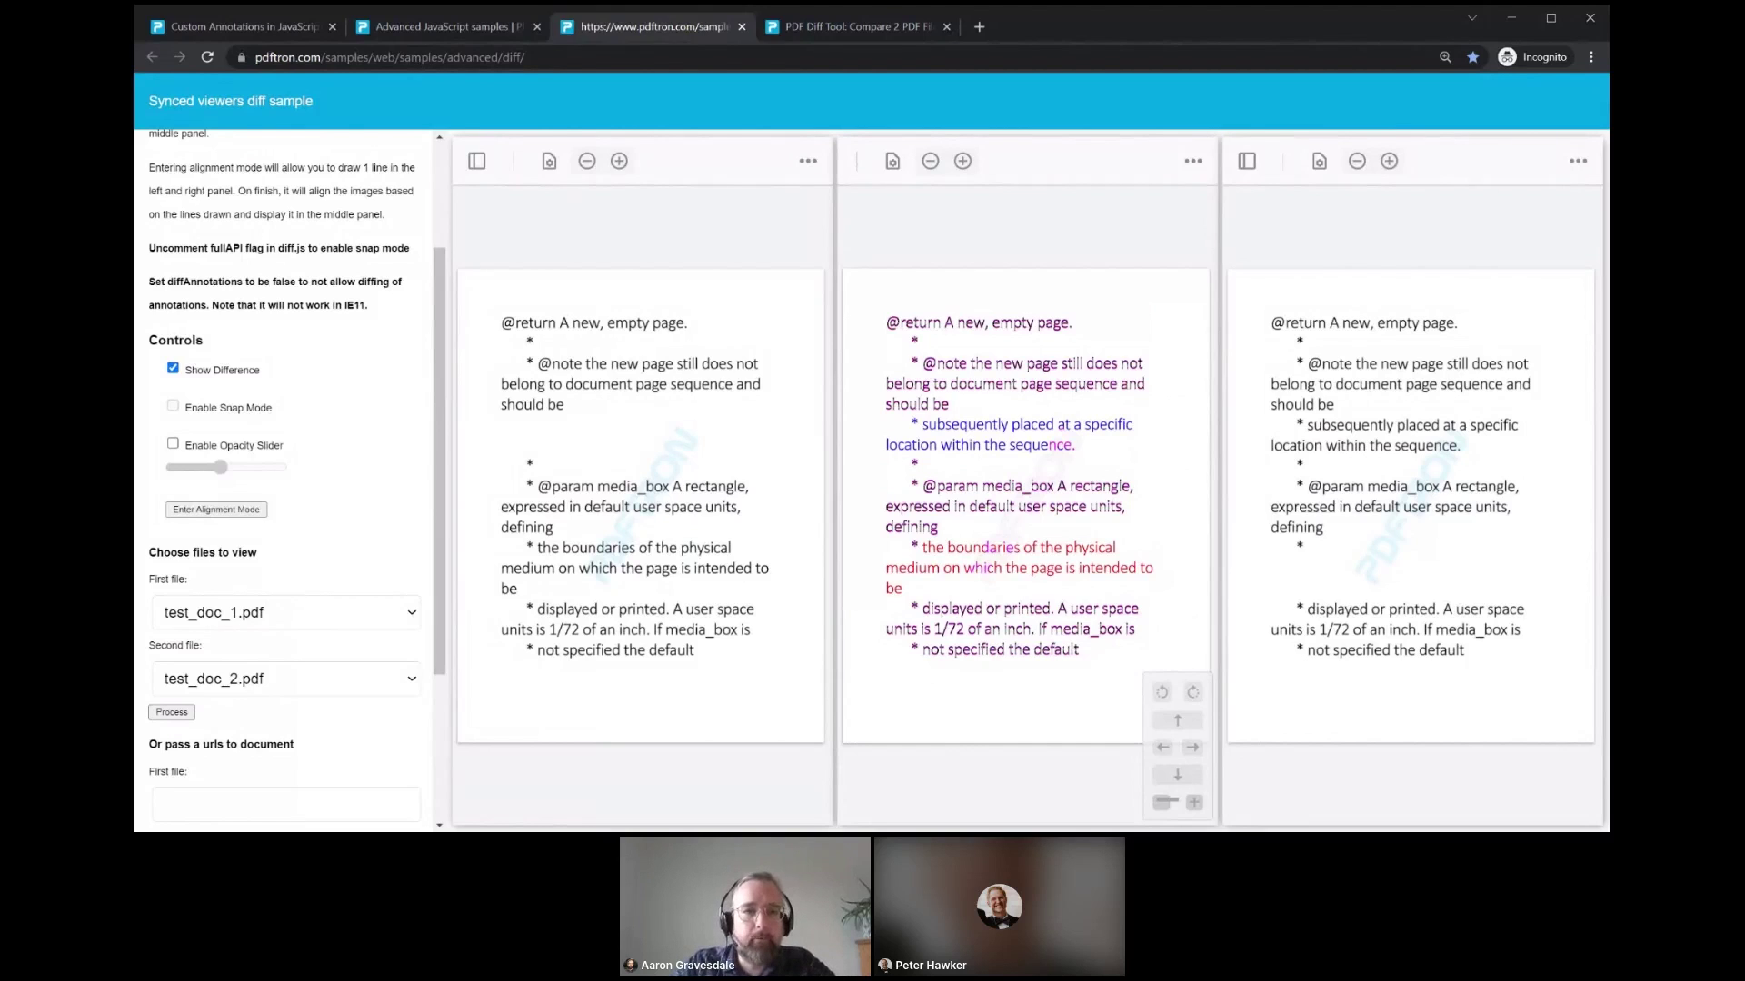
key(F5)
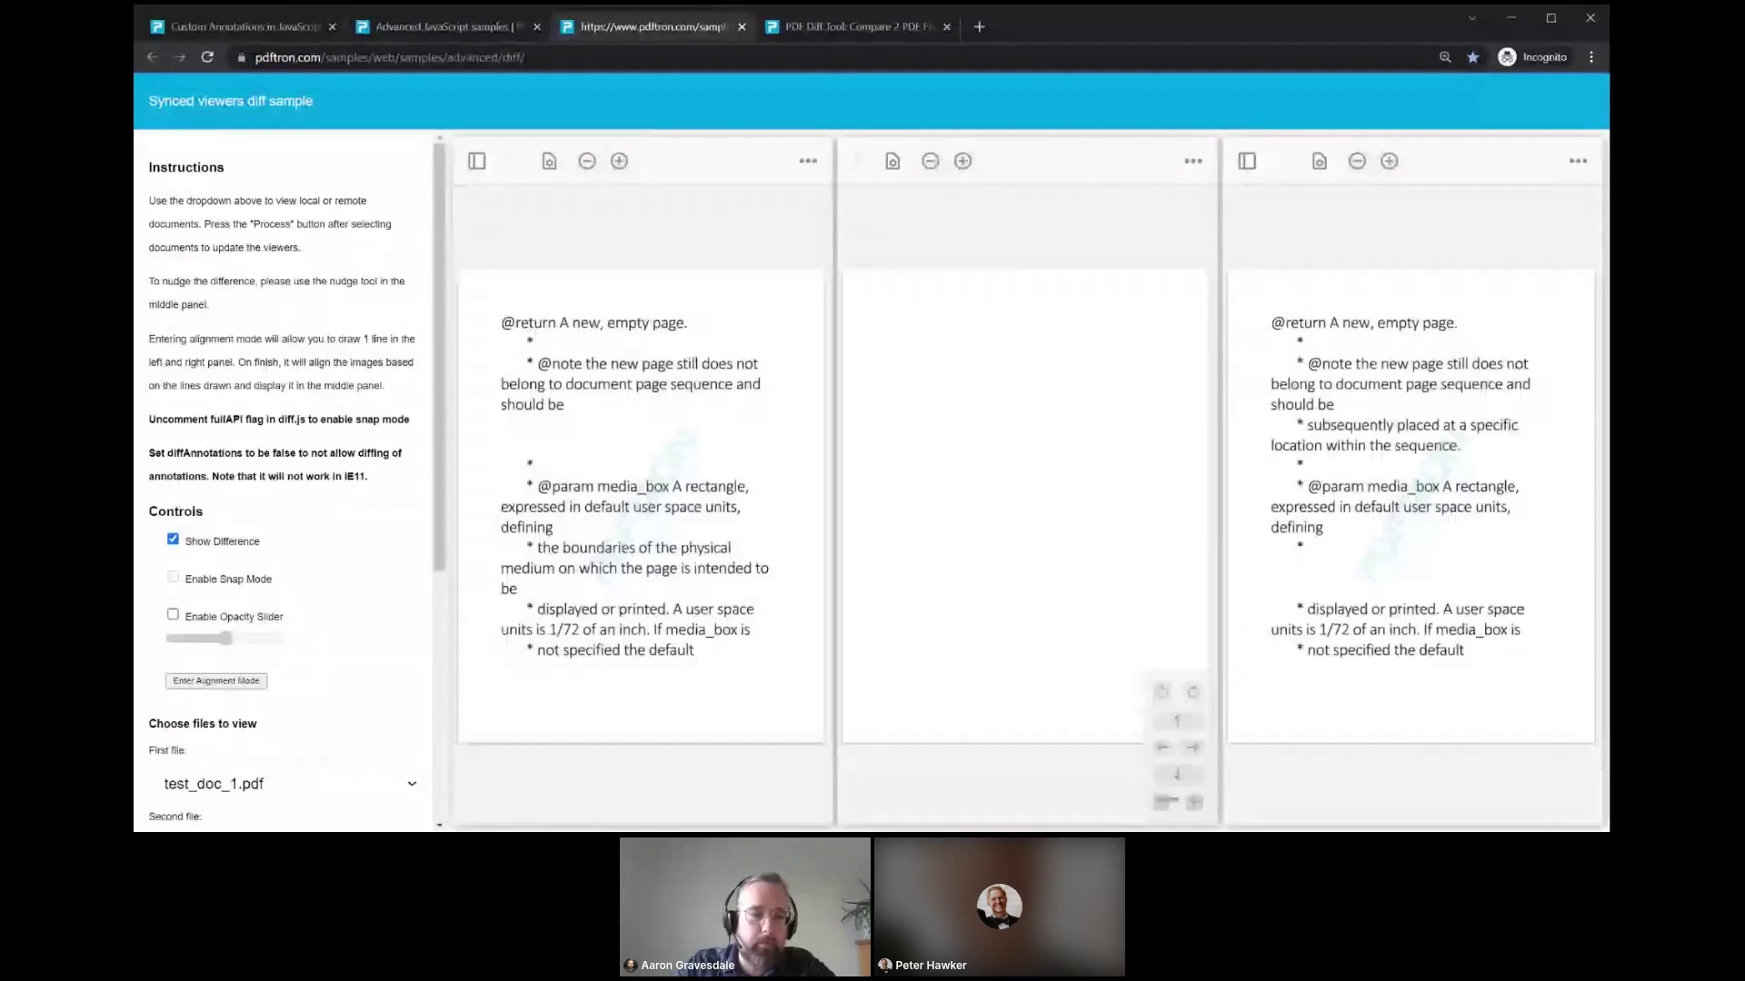
scroll(204, 256, down, 4)
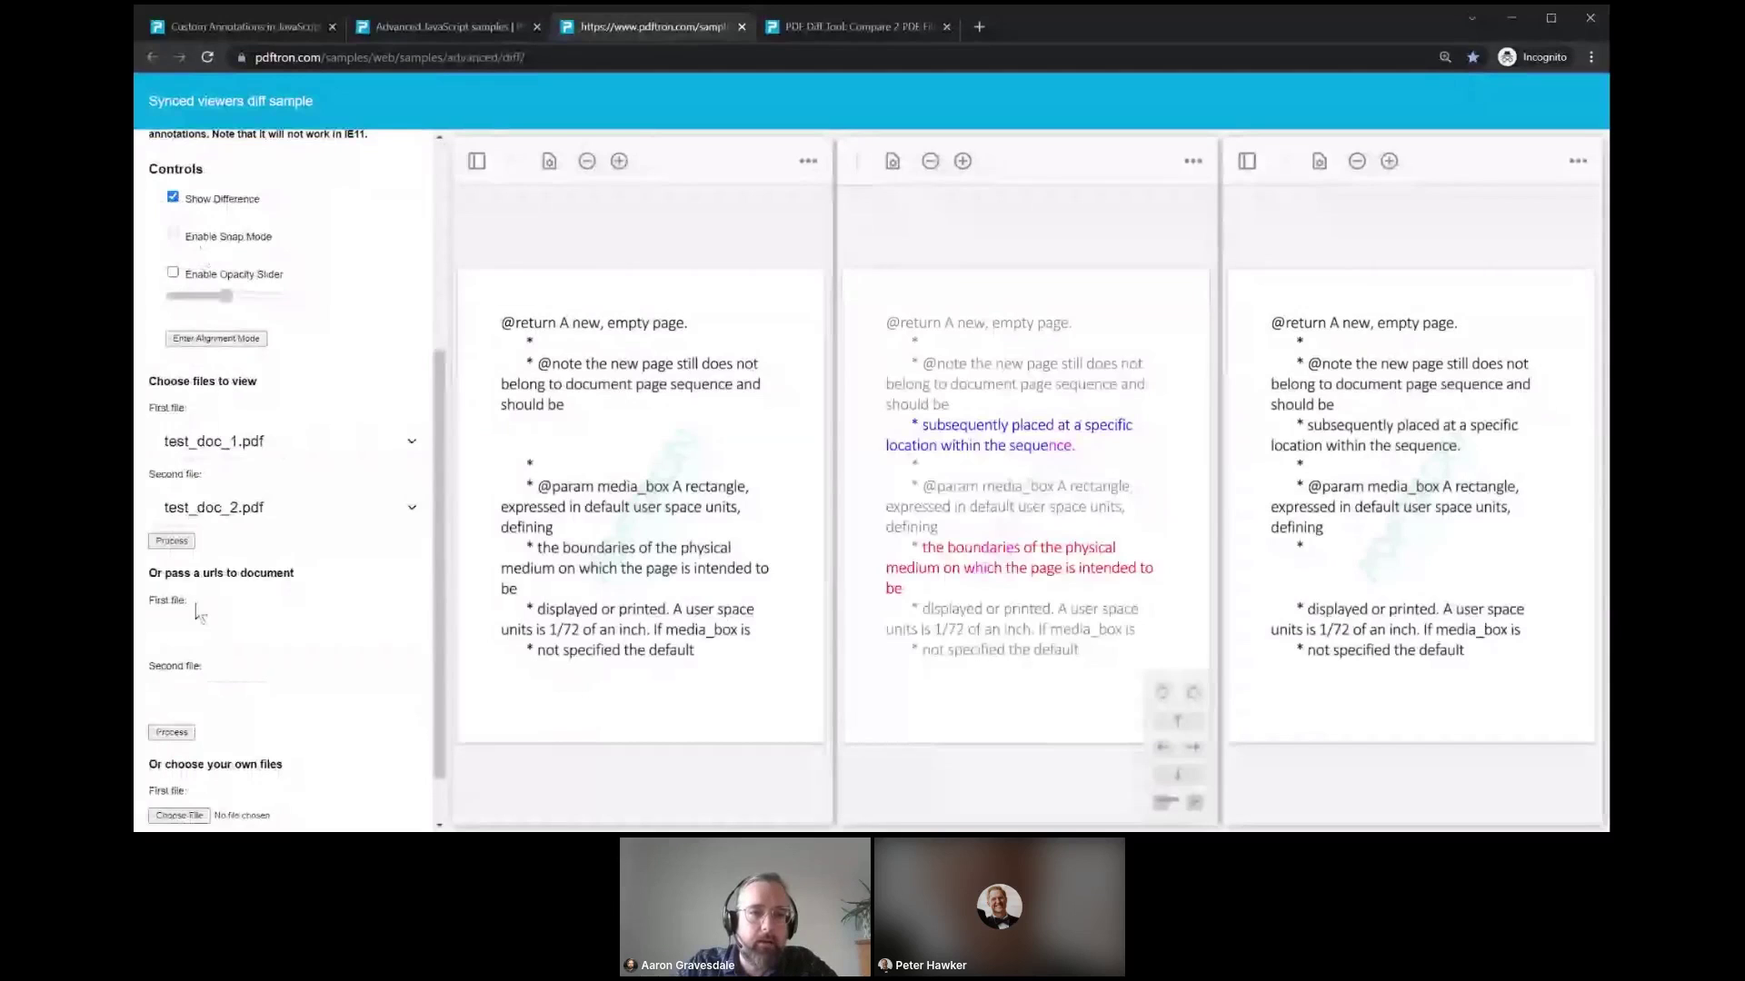
scroll(196, 614, down, 1)
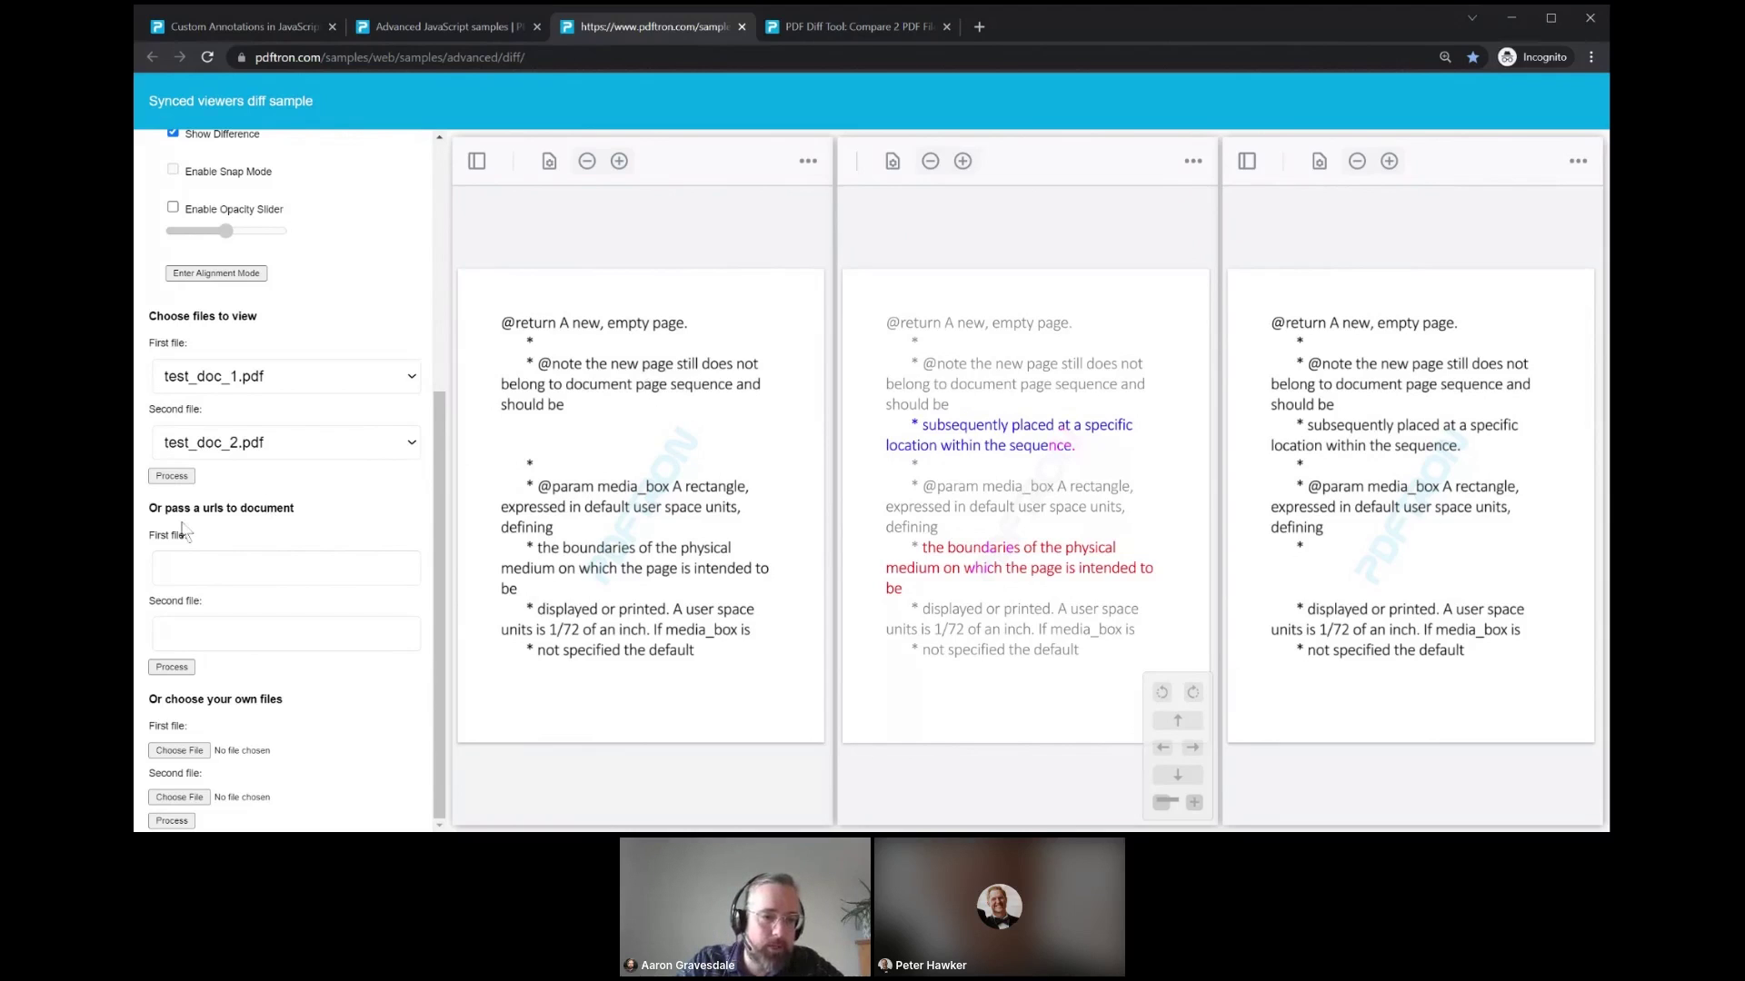
Step: Enter alignment mode and draw a tall vertical reference line along the left page
scroll(184, 532, up, 3)
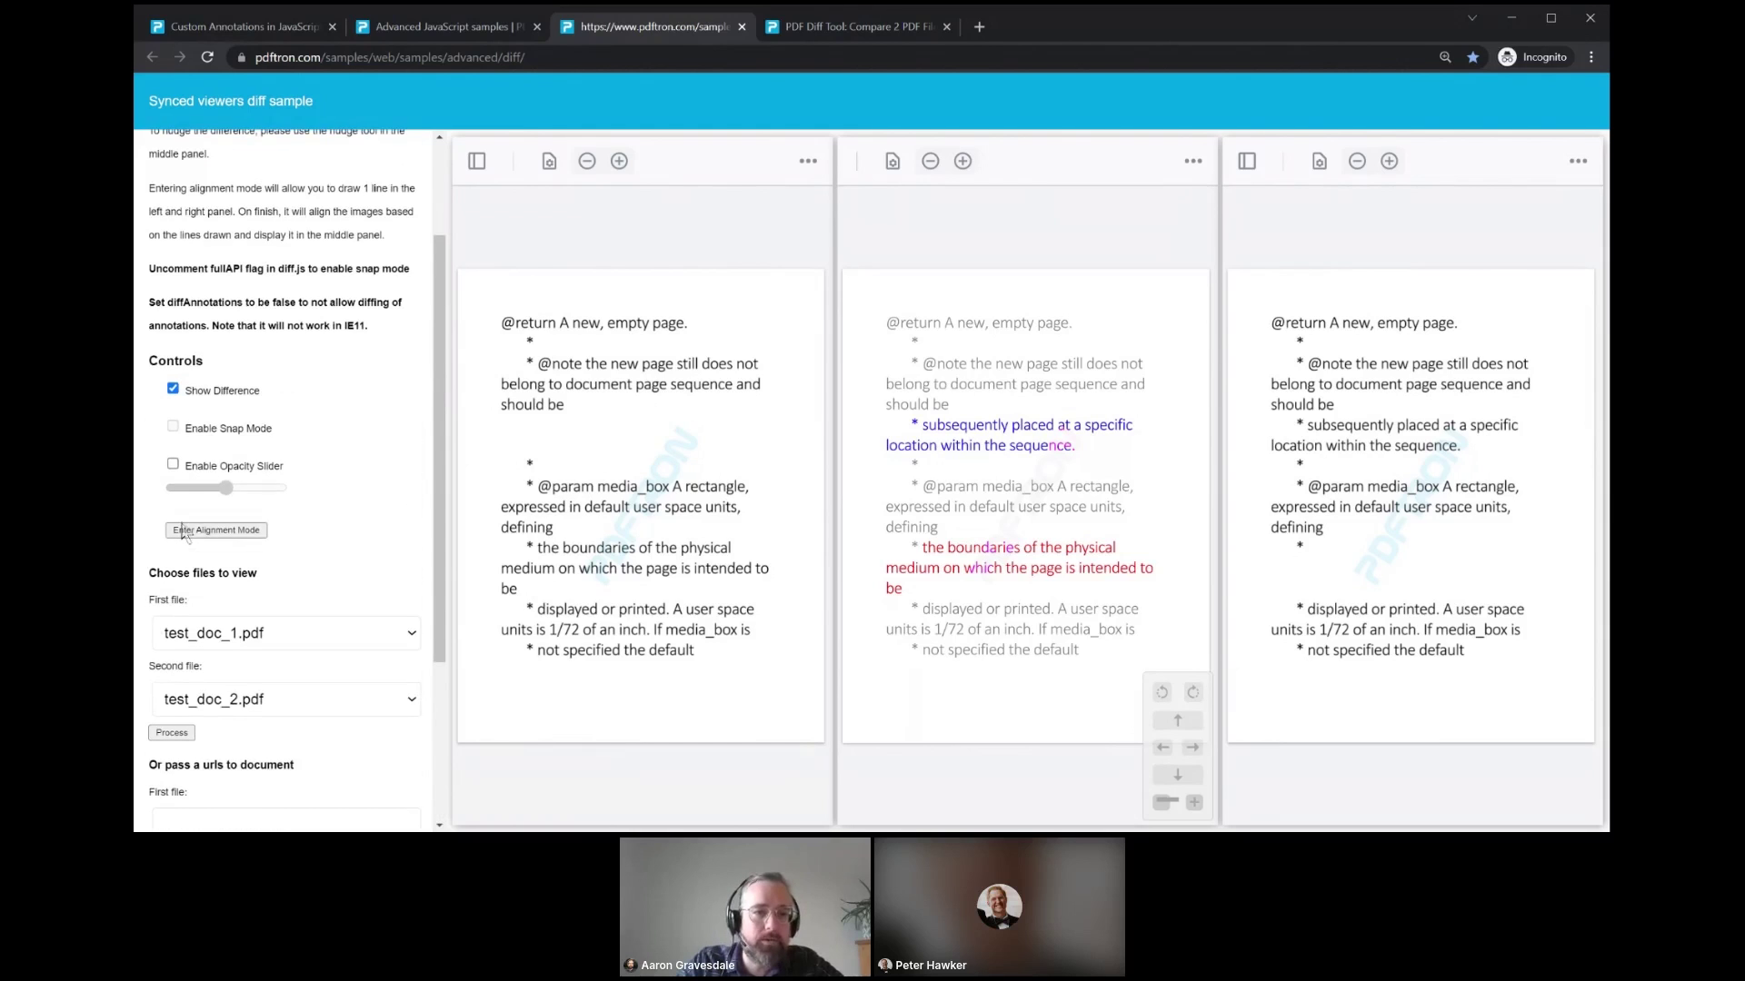
click(186, 531)
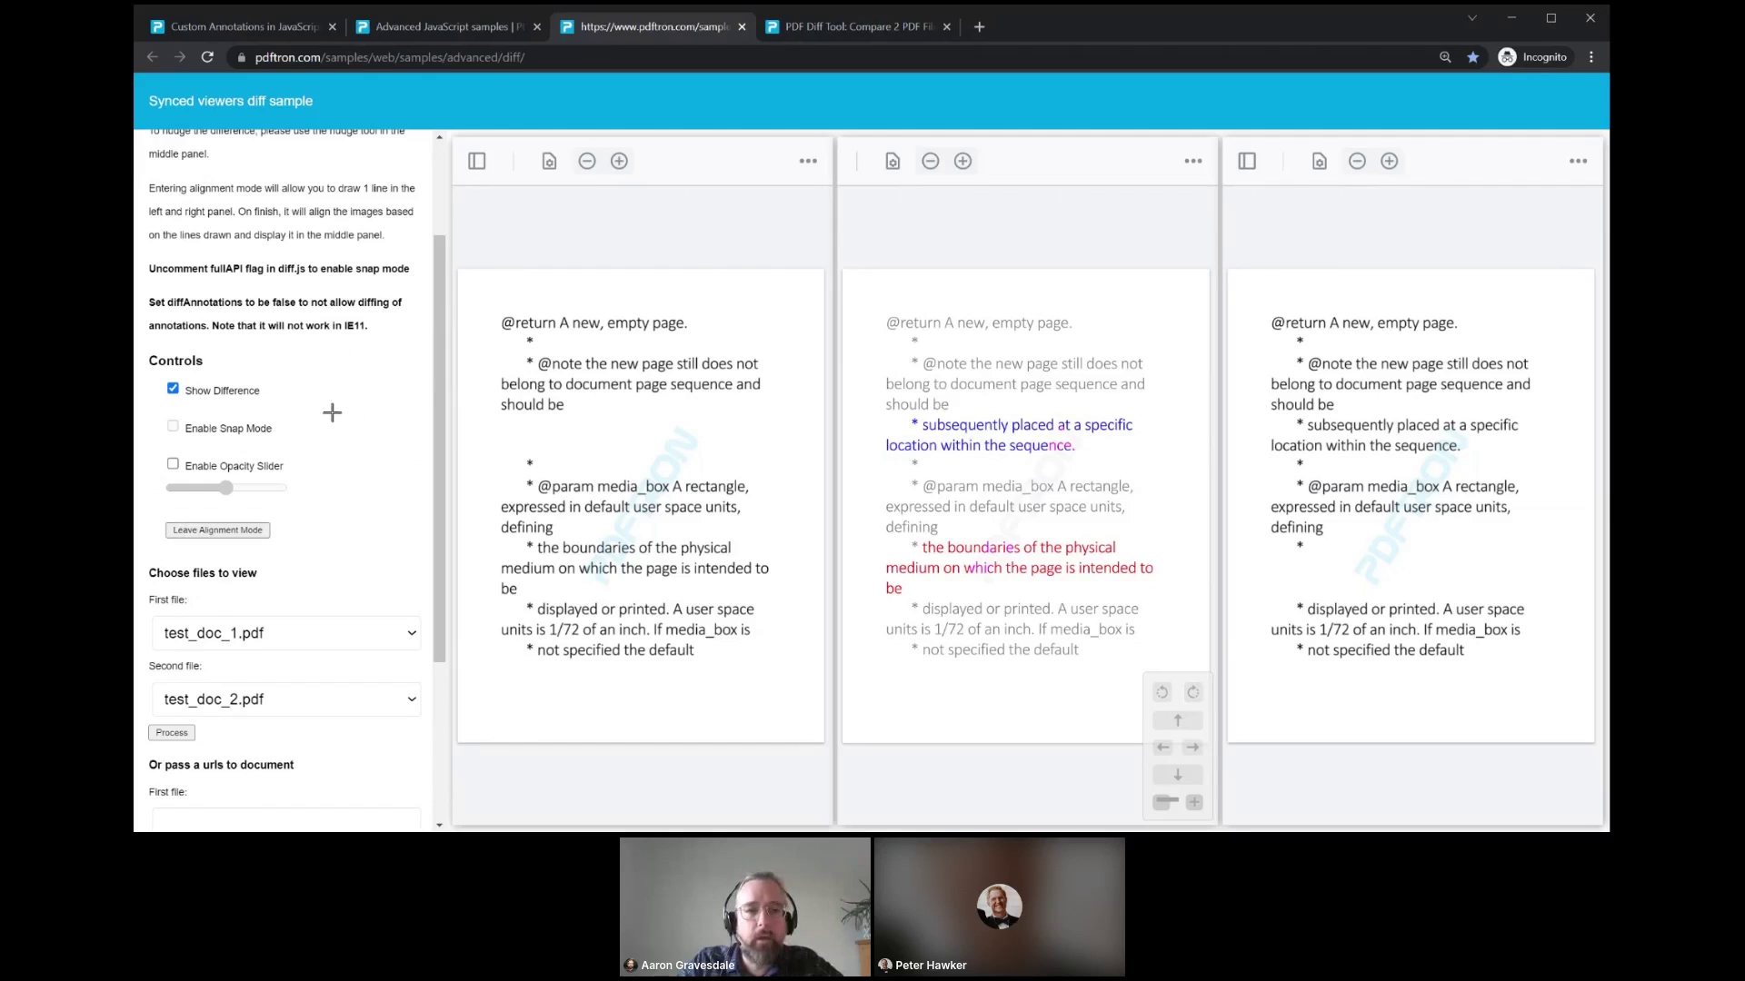
mouse_move(334, 413)
mouse_down()
mouse_move(337, 313)
mouse_move(353, 314)
mouse_move(327, 293)
mouse_up()
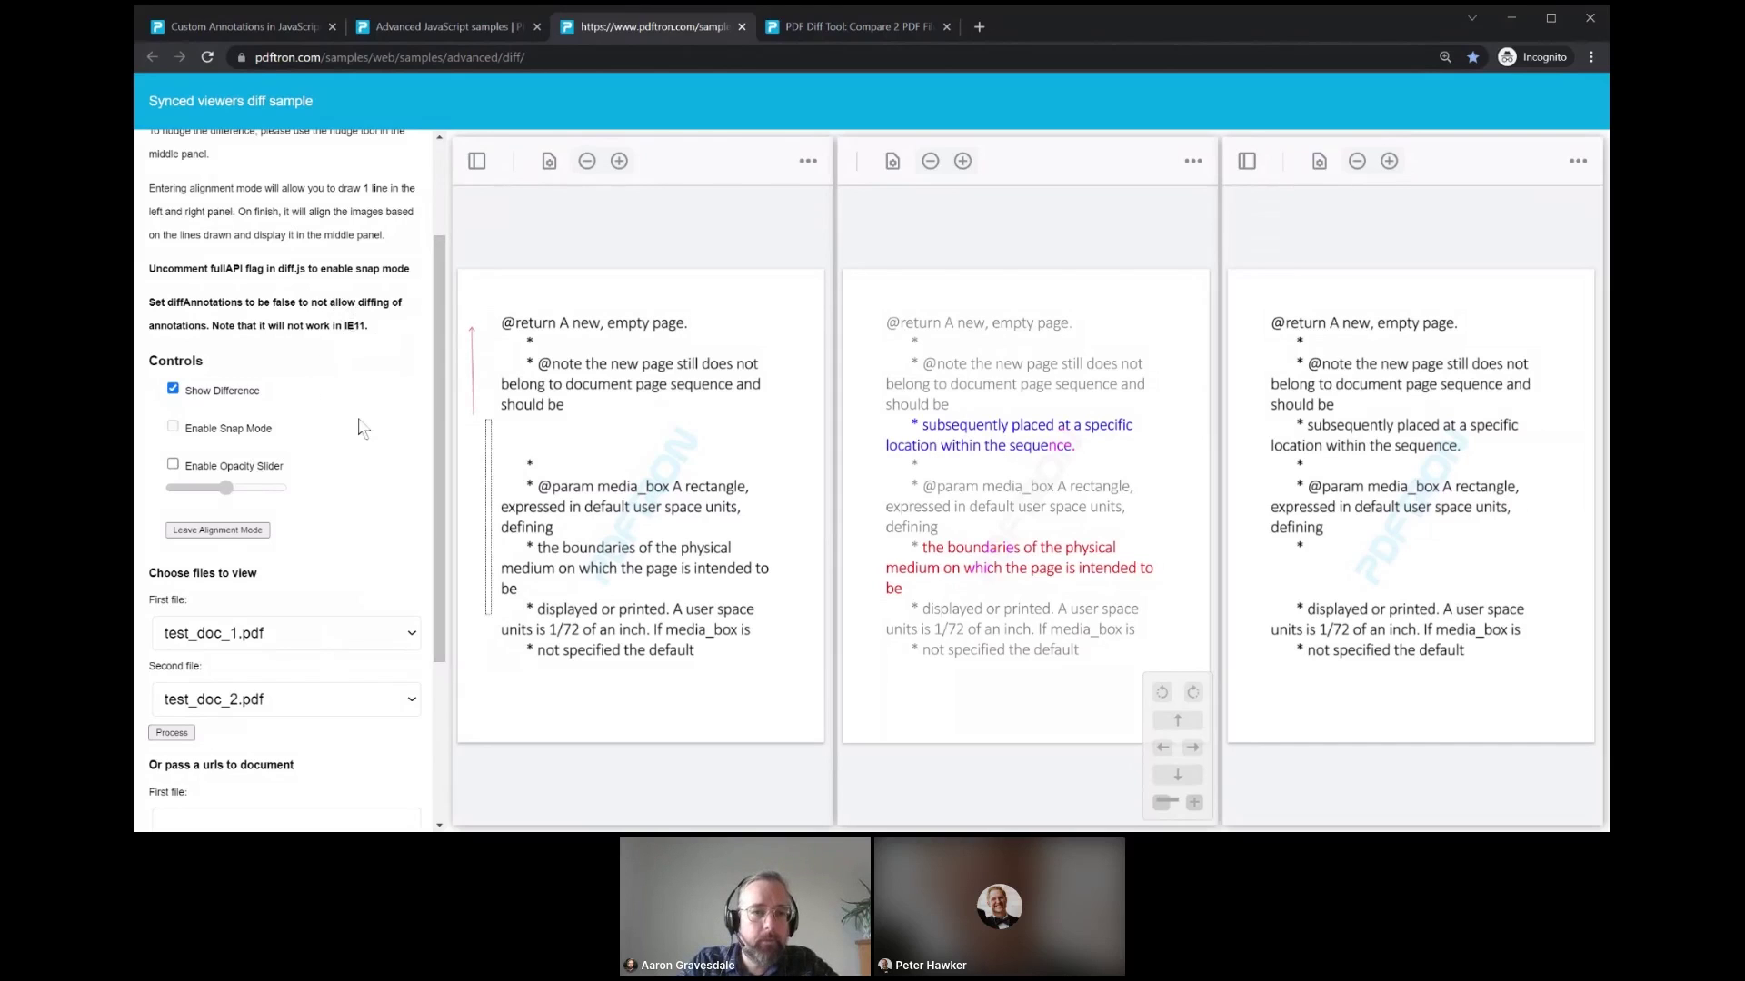
click(263, 530)
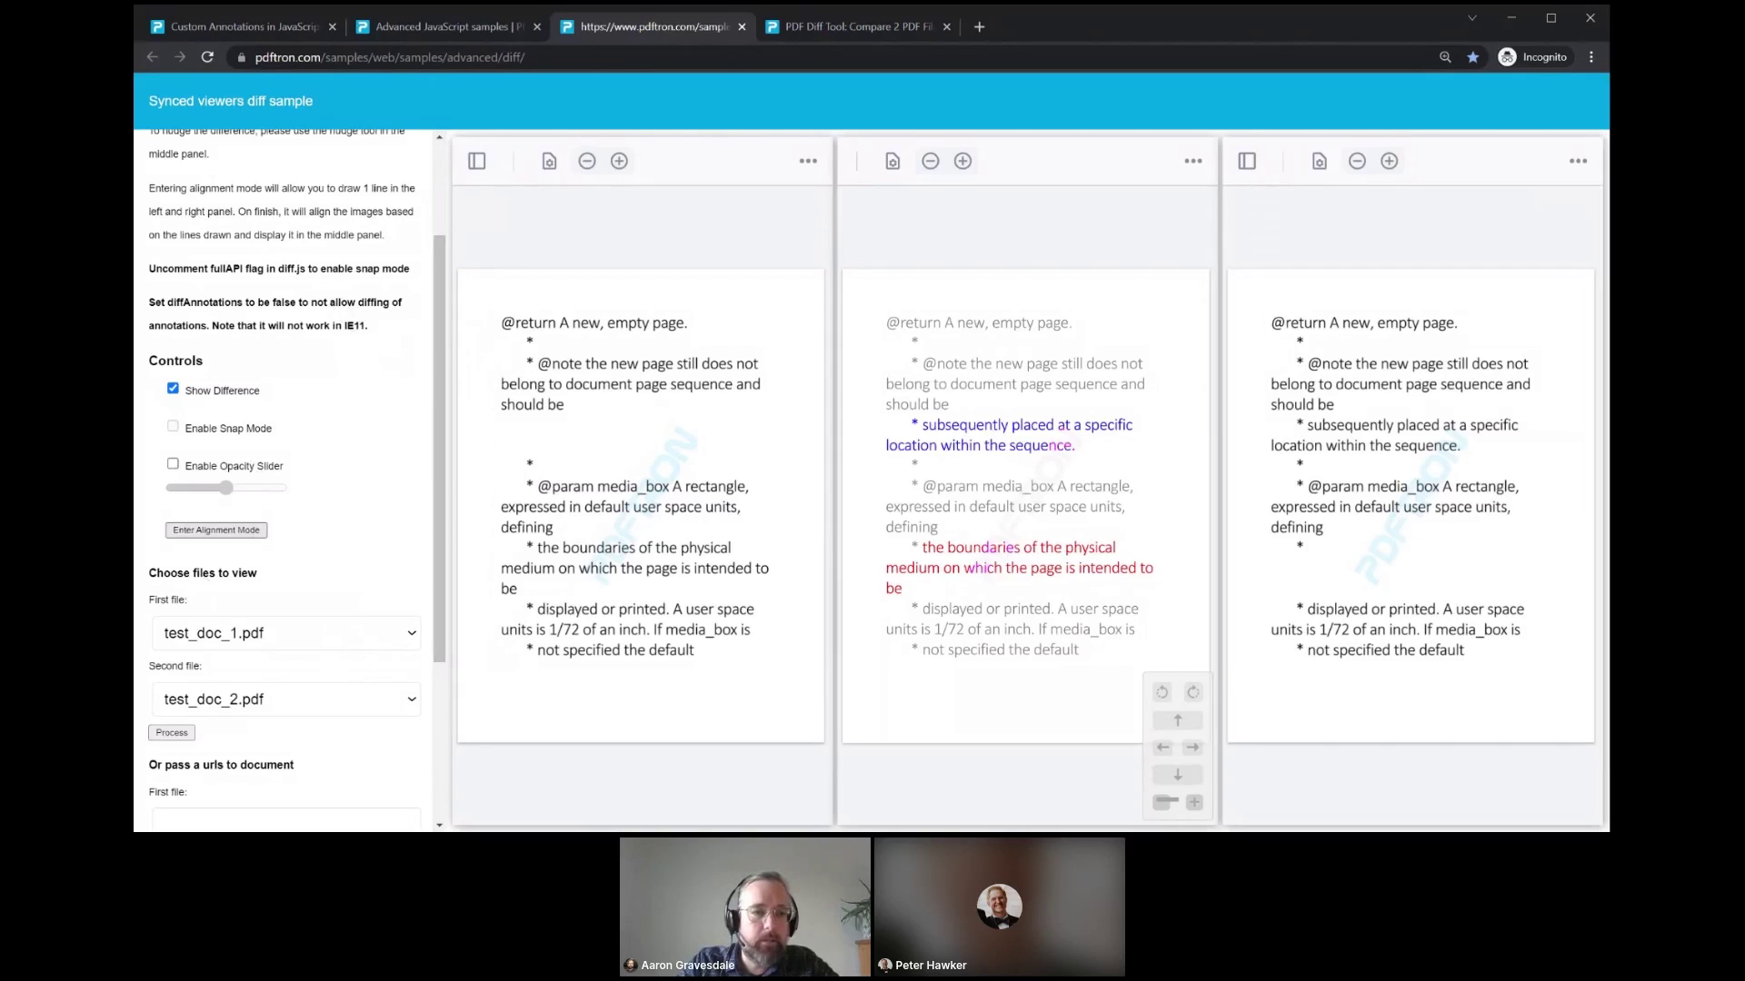
click(218, 530)
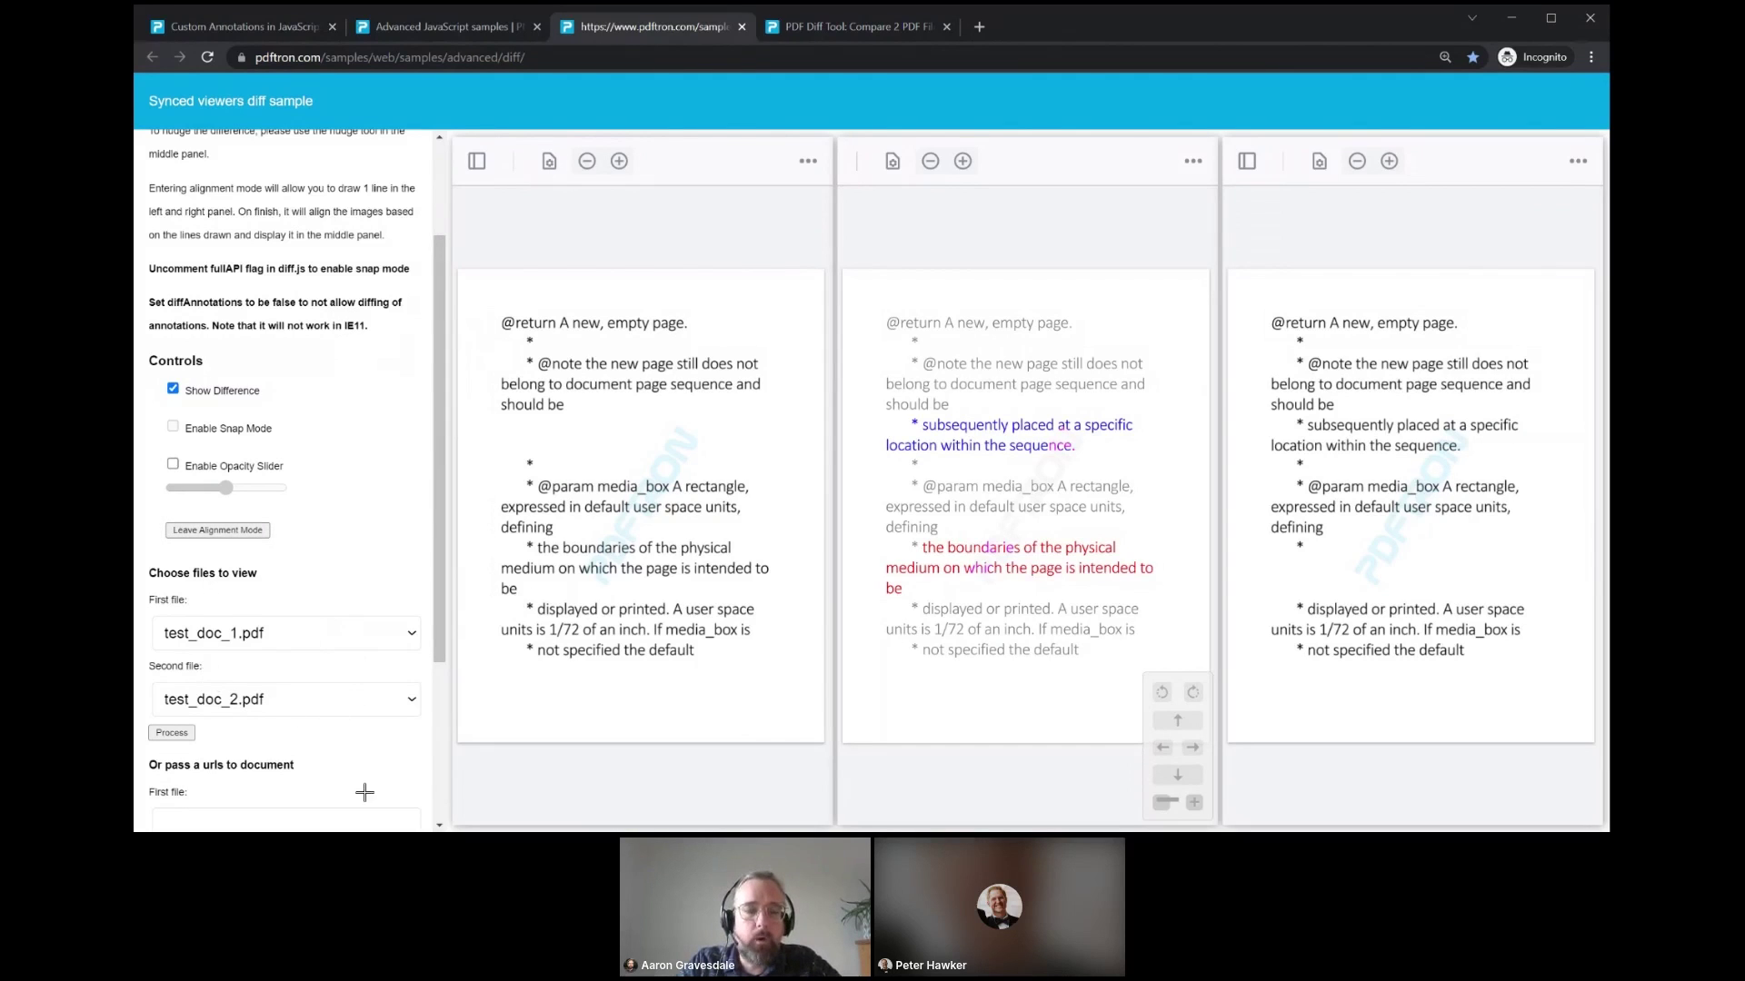
mouse_move(339, 794)
mouse_down()
mouse_move(370, 565)
mouse_move(343, 258)
mouse_up()
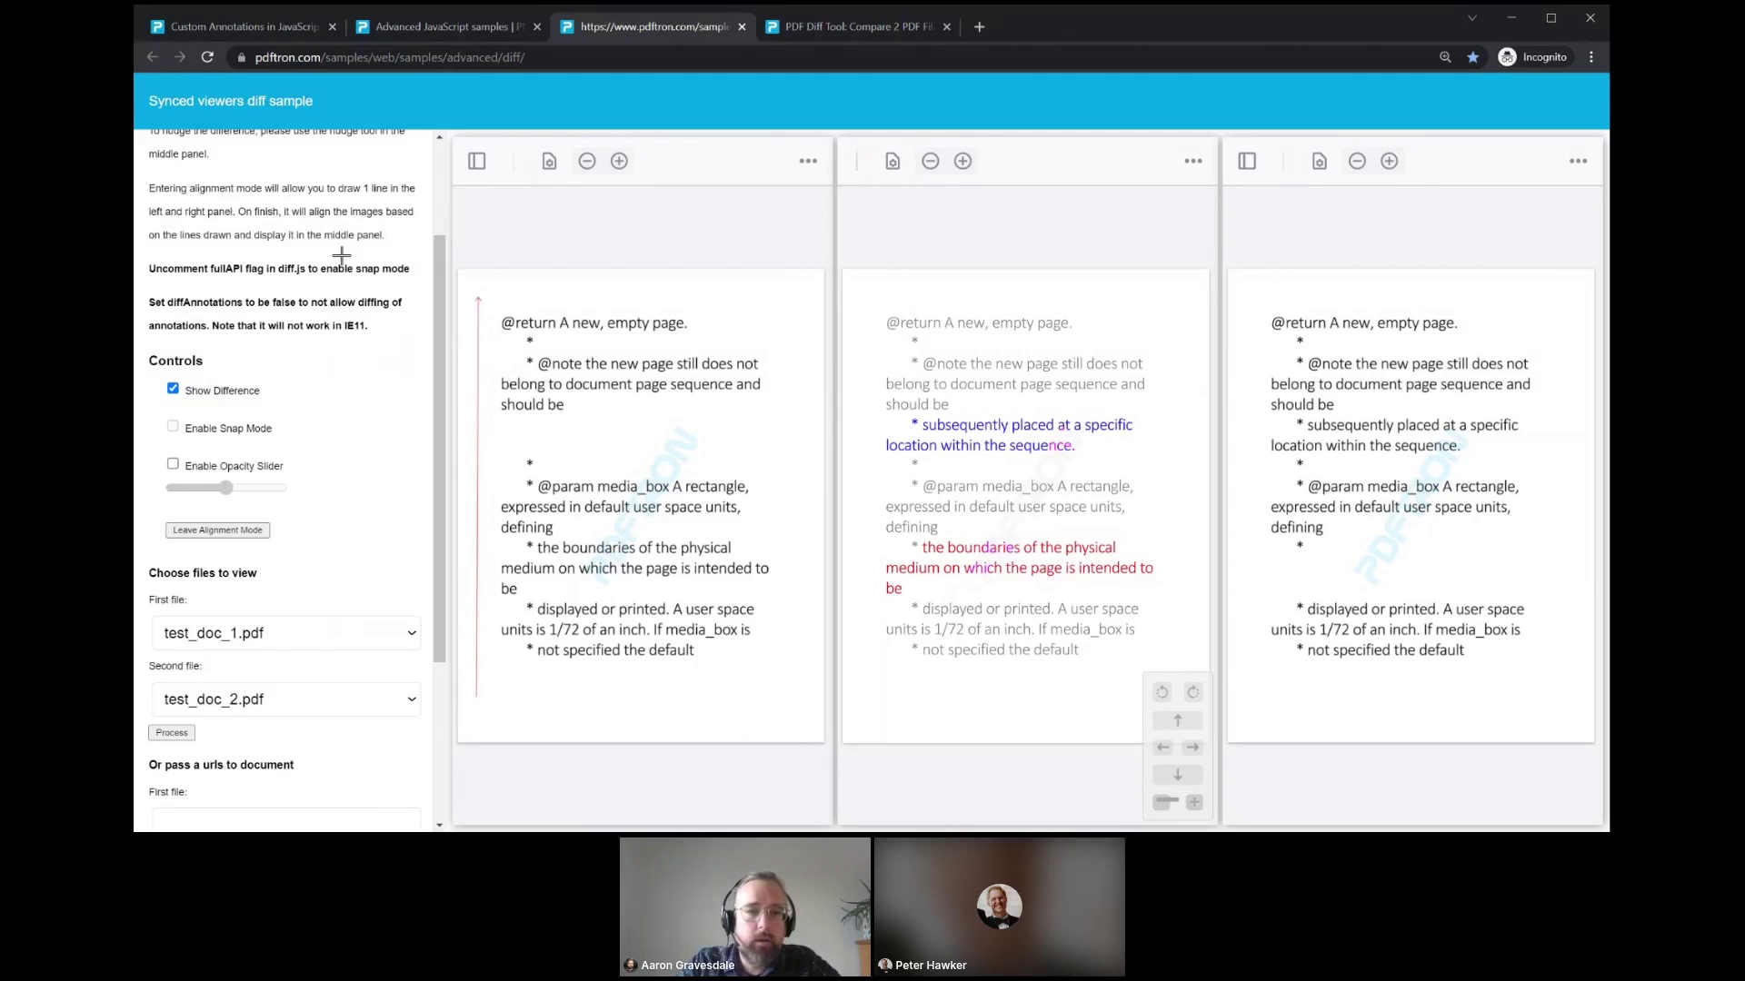